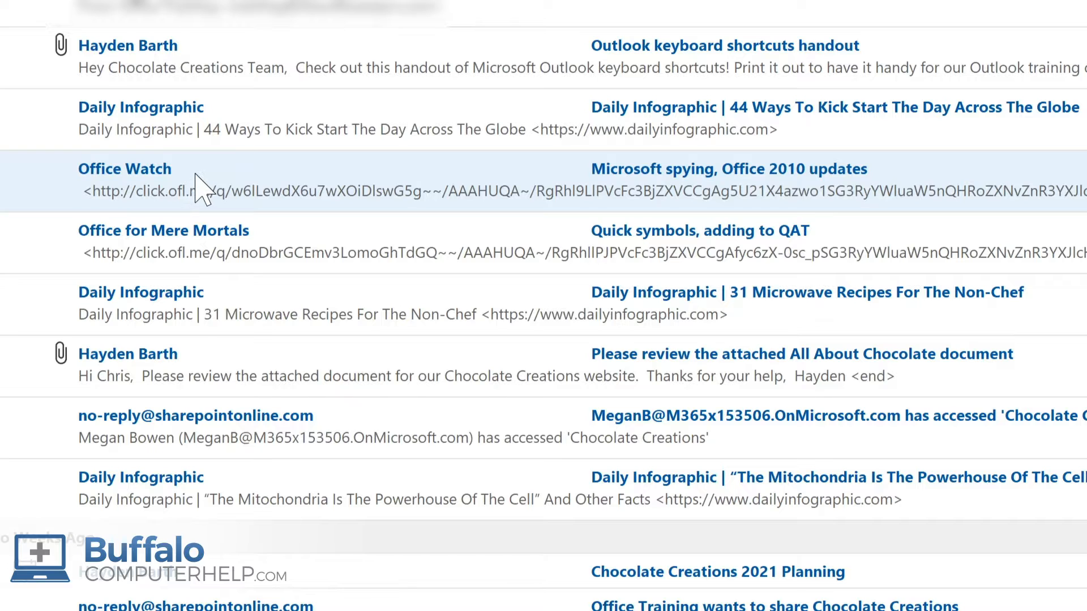
# Start a new rule from the Office Watch message with the sender Office Watch as its condition.
pyautogui.rightClick(197, 175)
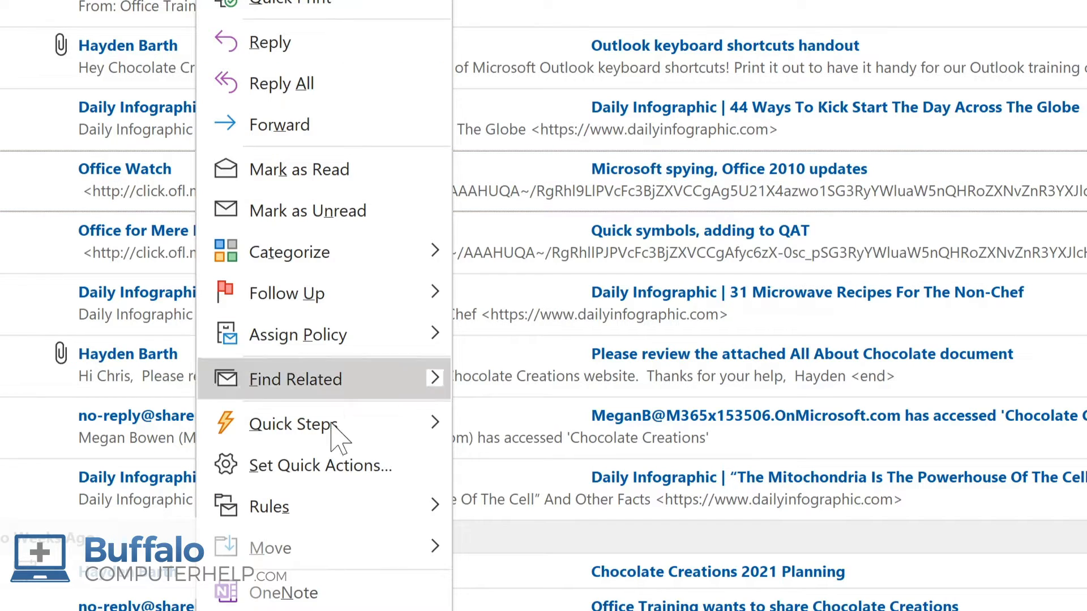
pyautogui.moveTo(335, 498)
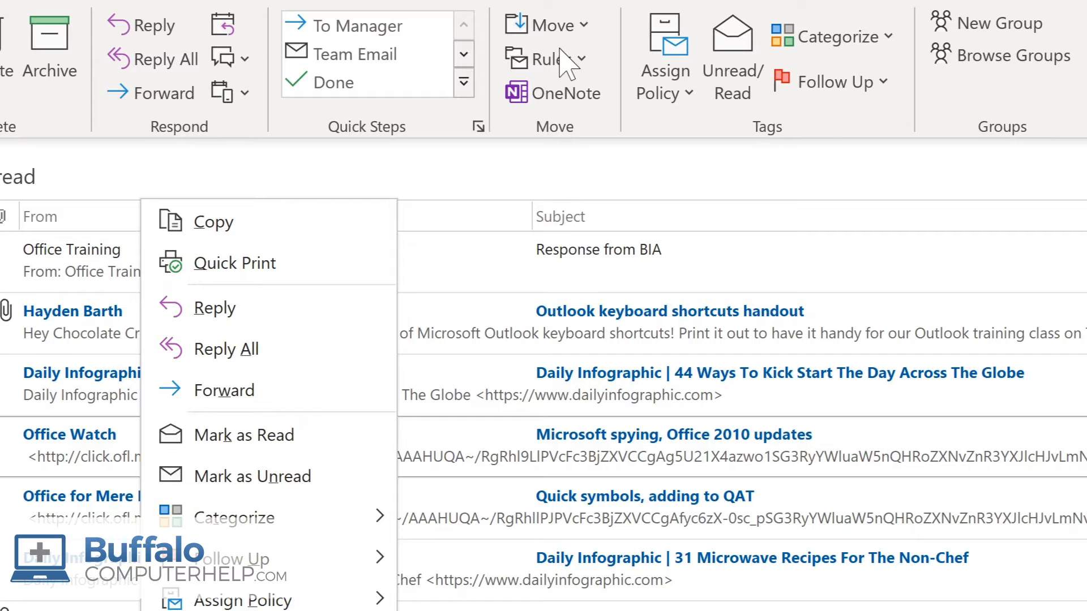
pyautogui.click(578, 63)
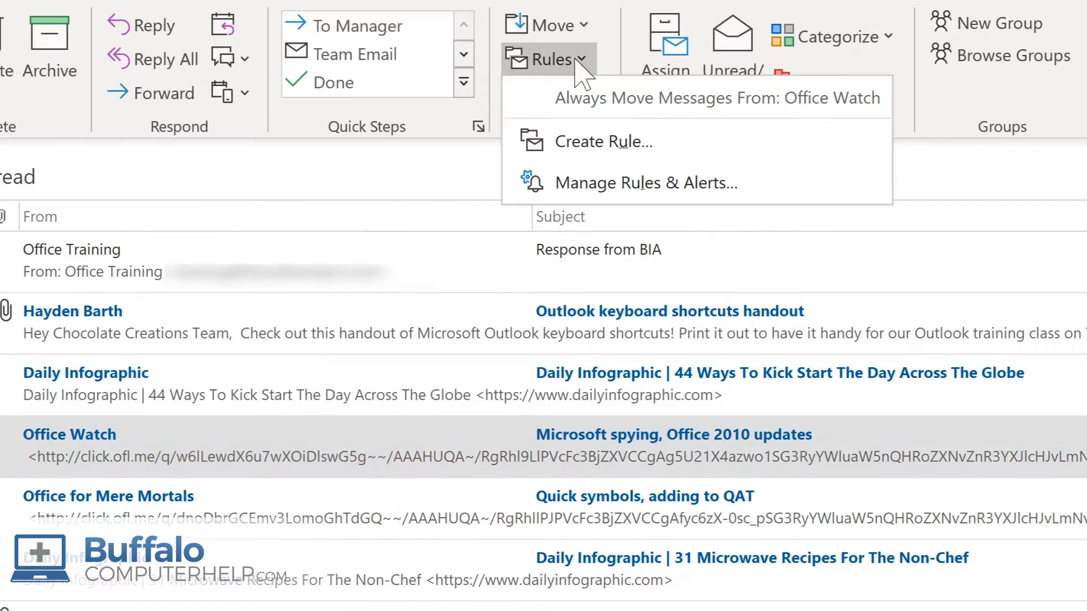
pyautogui.click(572, 138)
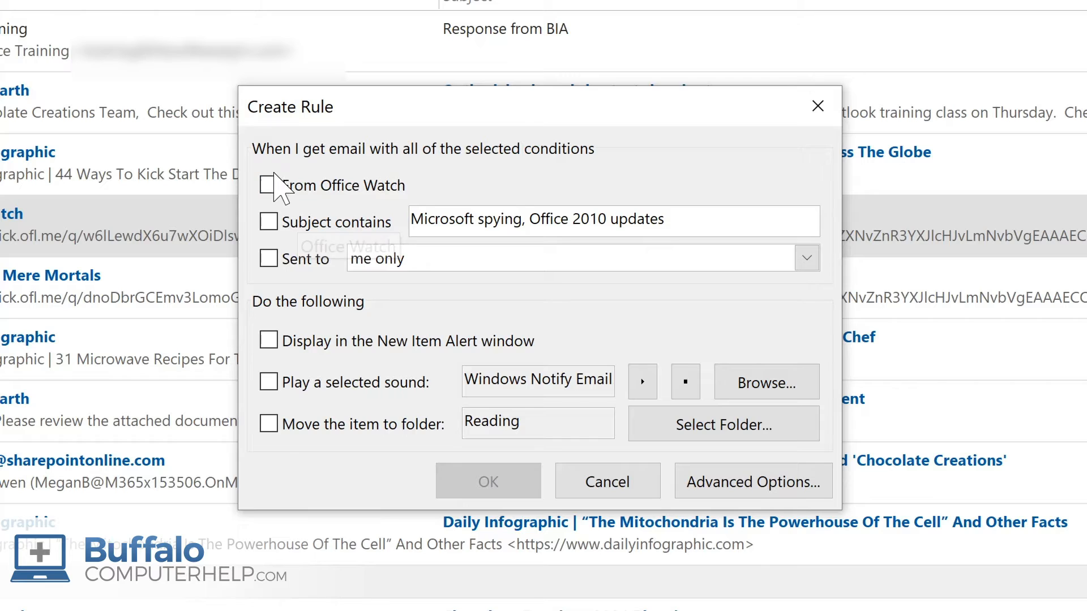
pyautogui.click(269, 187)
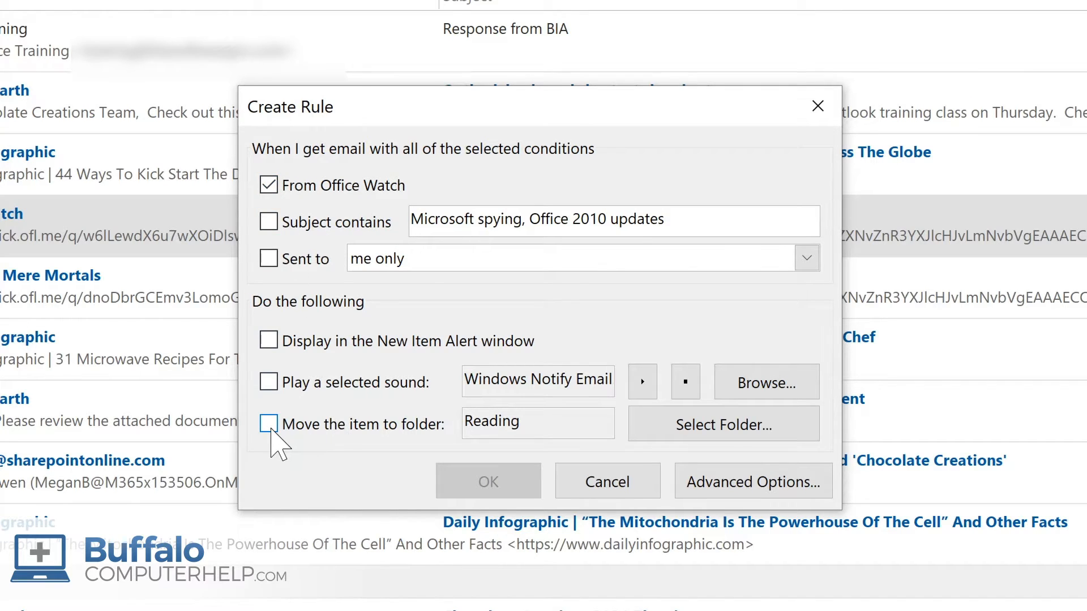
# Set the rule to move matching messages to the Tech Newsletters folder under the Inbox.
pyautogui.click(270, 425)
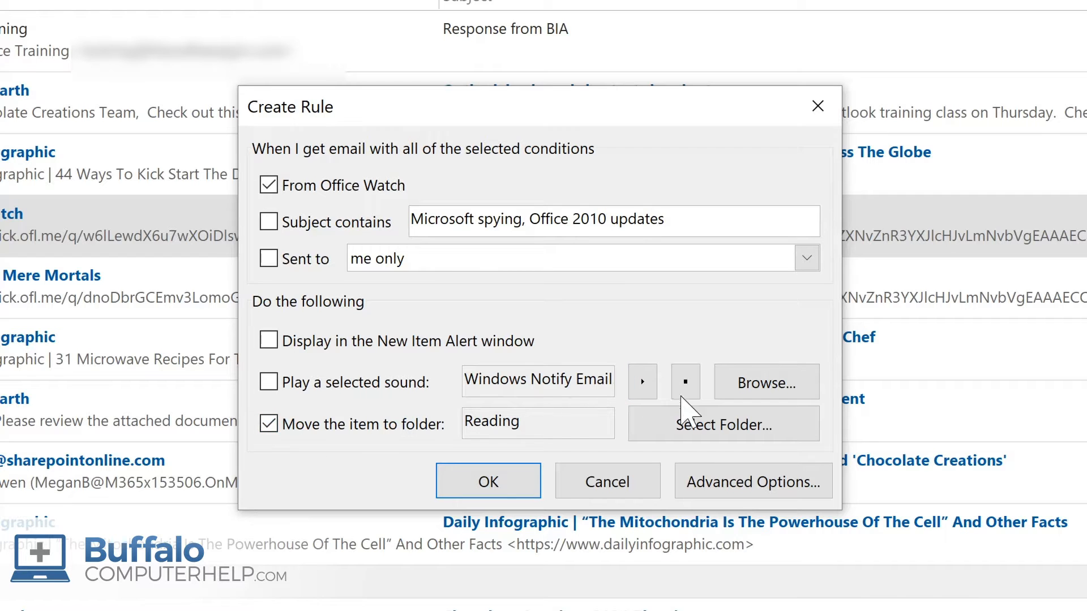
pyautogui.click(697, 421)
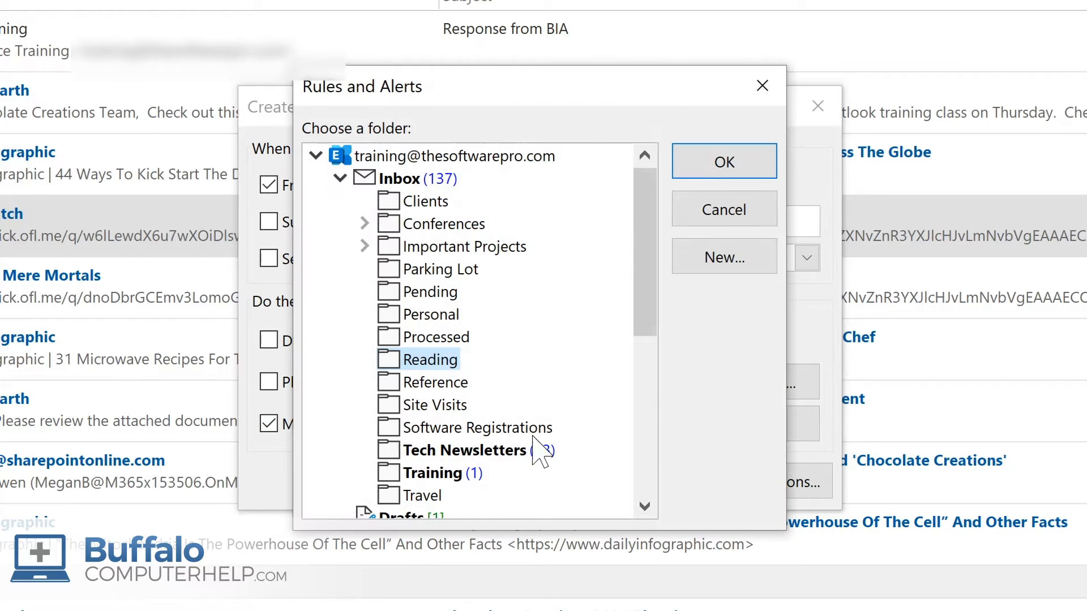
pyautogui.click(433, 450)
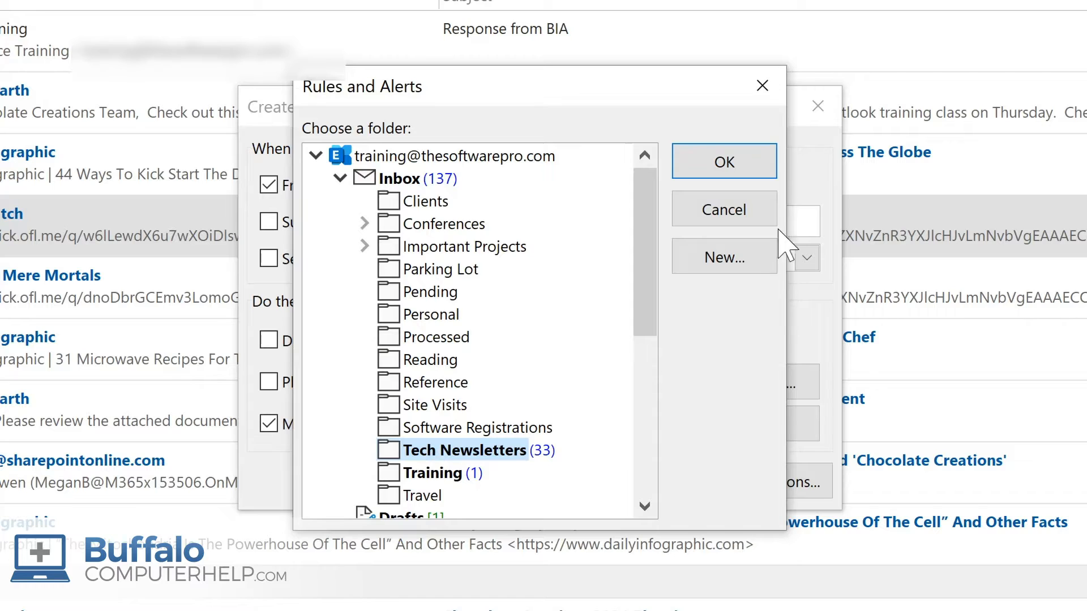
pyautogui.click(759, 158)
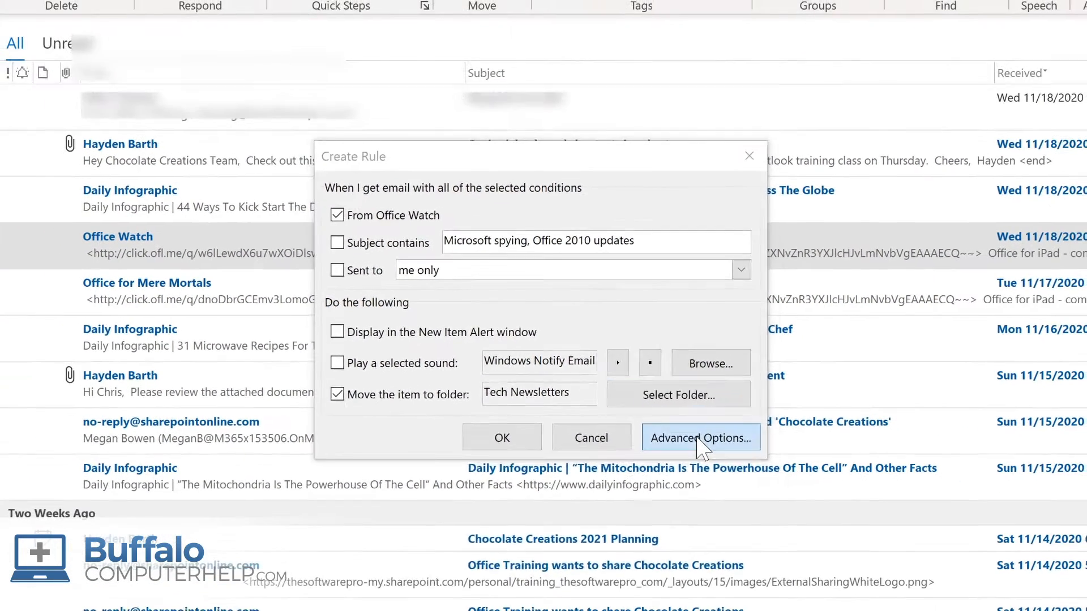
# Go through the rule's advanced options without adding conditions, actions or exceptions, and finish it with running on messages already in the Inbox enabled.
pyautogui.click(736, 483)
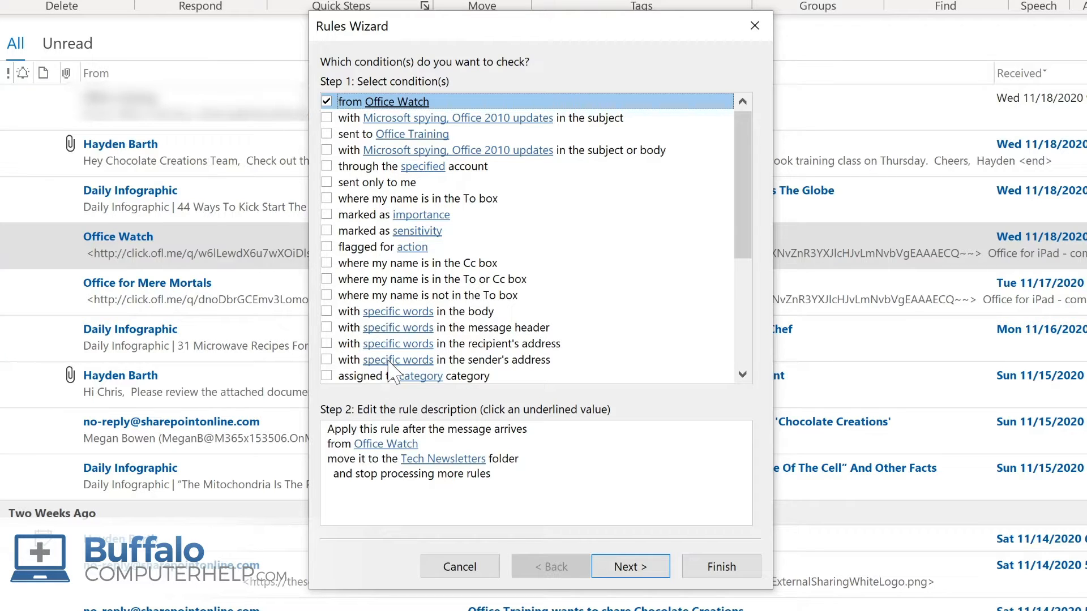
pyautogui.click(629, 567)
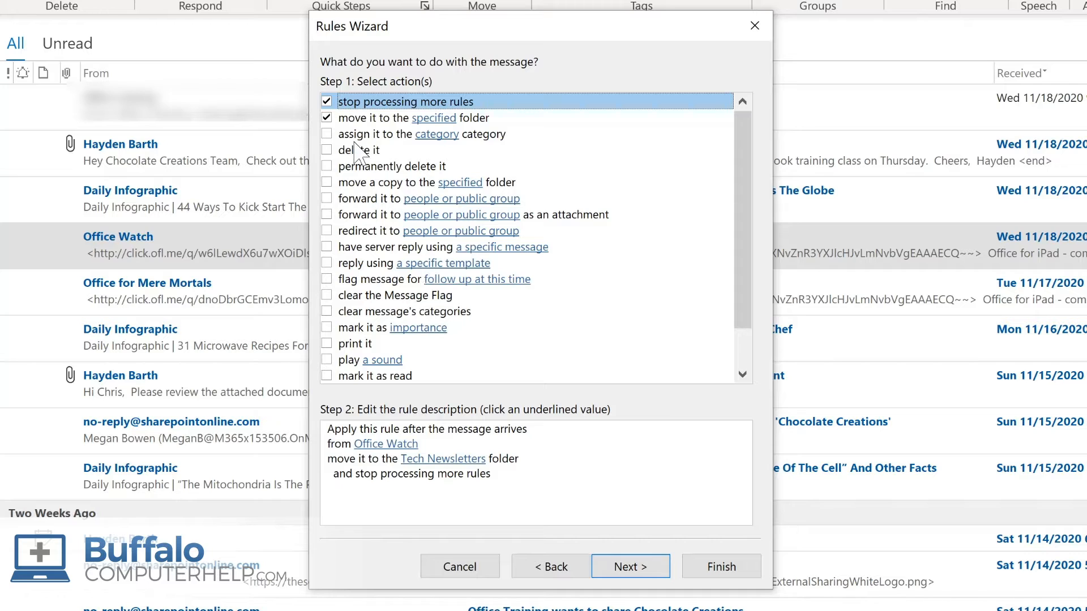
pyautogui.click(625, 568)
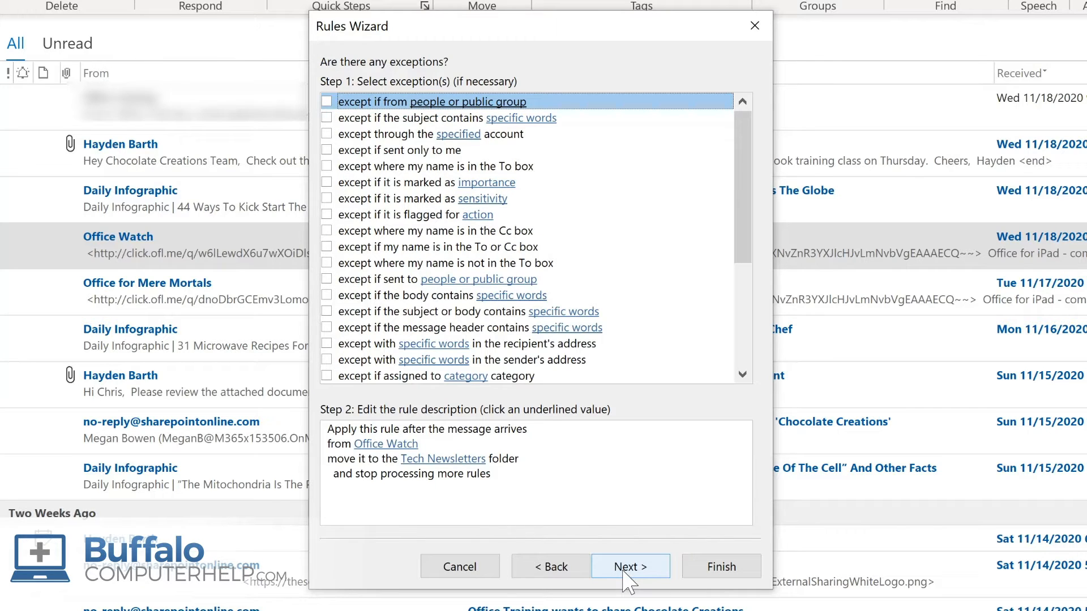
pyautogui.click(628, 566)
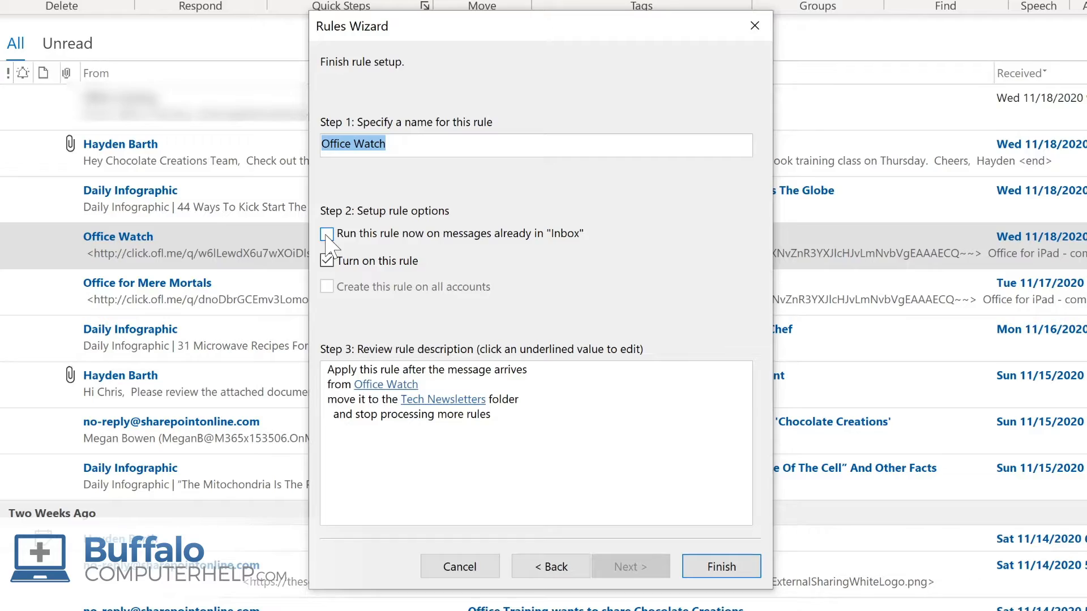
pyautogui.click(327, 234)
pyautogui.click(718, 566)
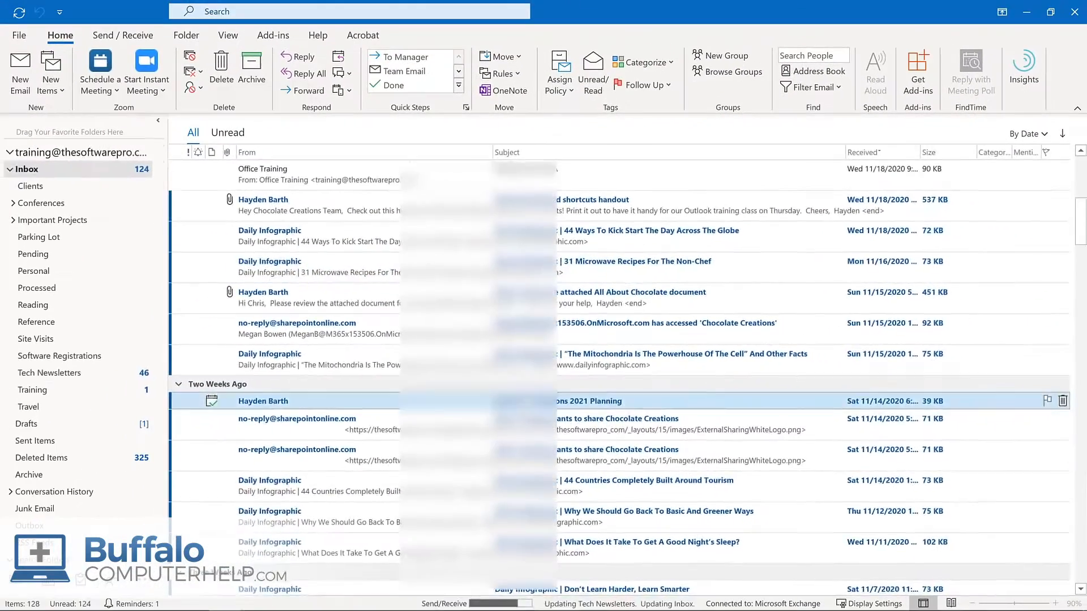
# View the messages in the Tech Newsletters folder and open the rules and alerts manager.
pyautogui.click(81, 375)
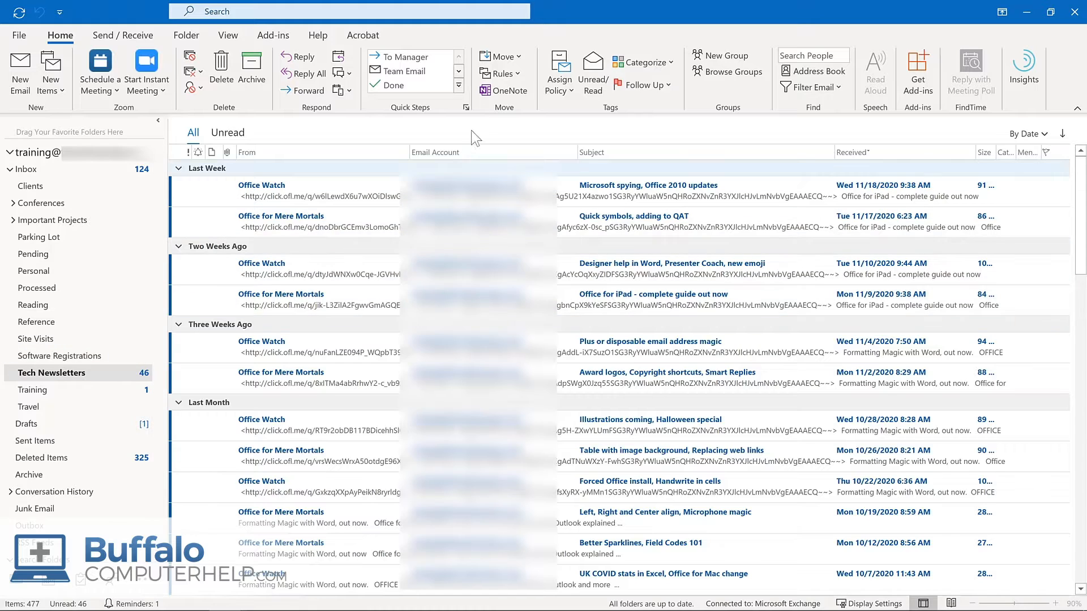
pyautogui.click(512, 76)
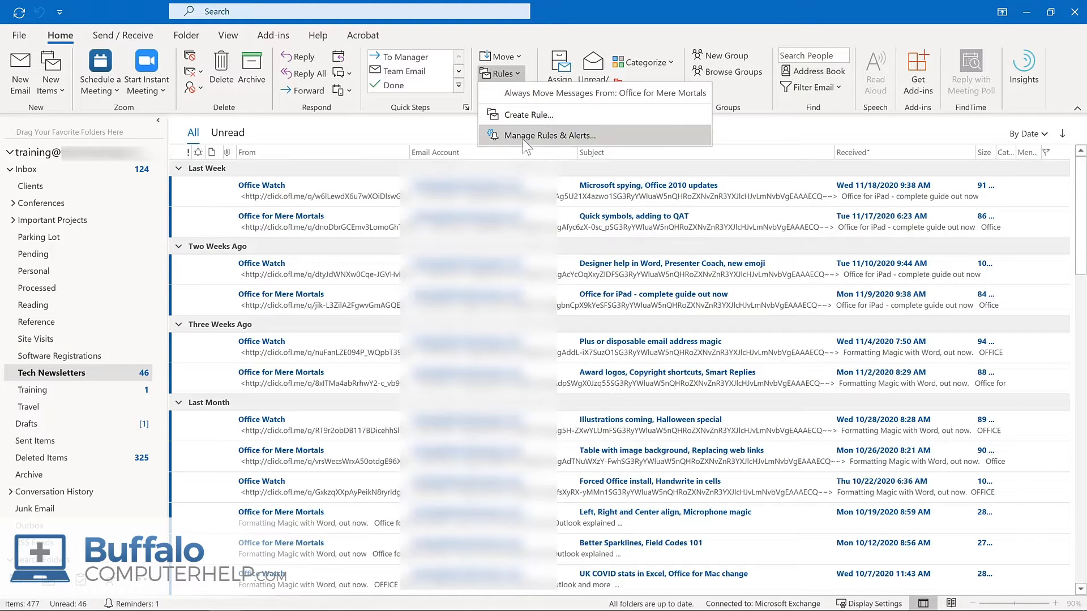
pyautogui.click(520, 135)
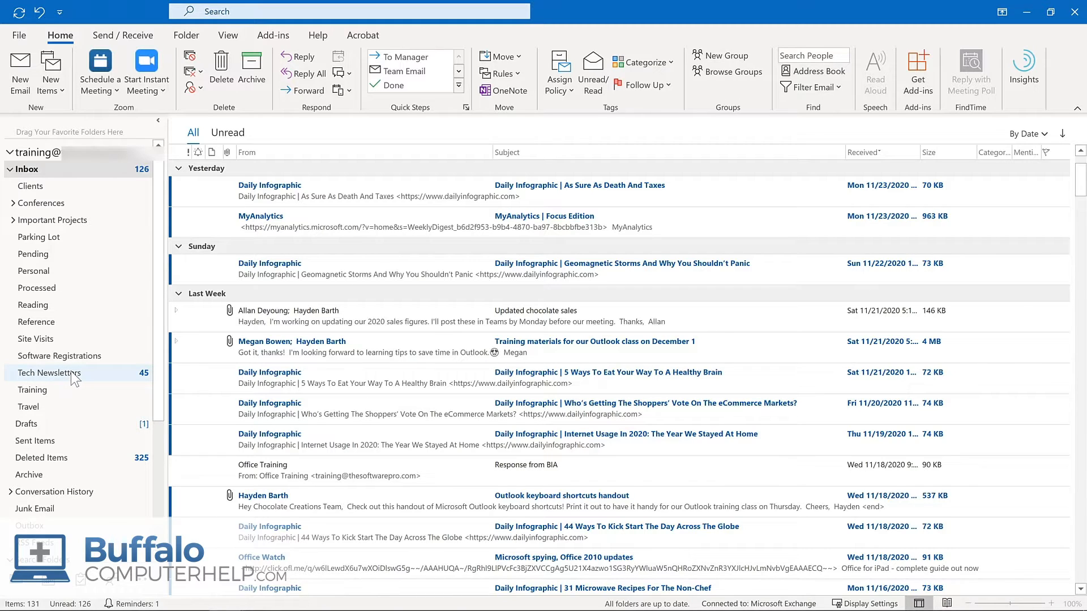
# Add the Tech Newsletters and Training folders to Favorites.
pyautogui.moveTo(76, 378); pyautogui.dragTo(78, 134)
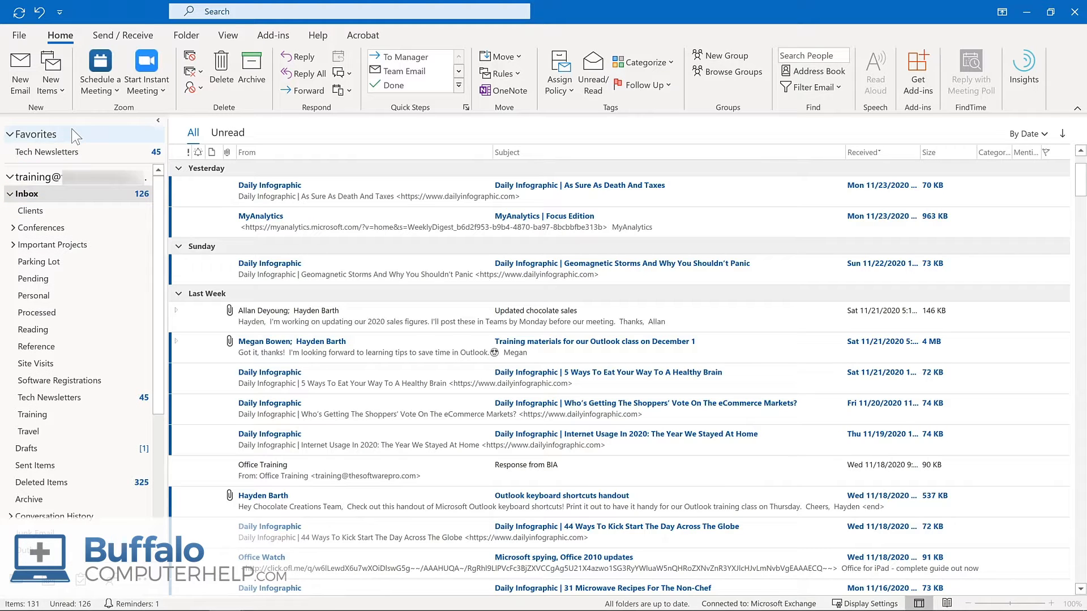
pyautogui.rightClick(57, 416)
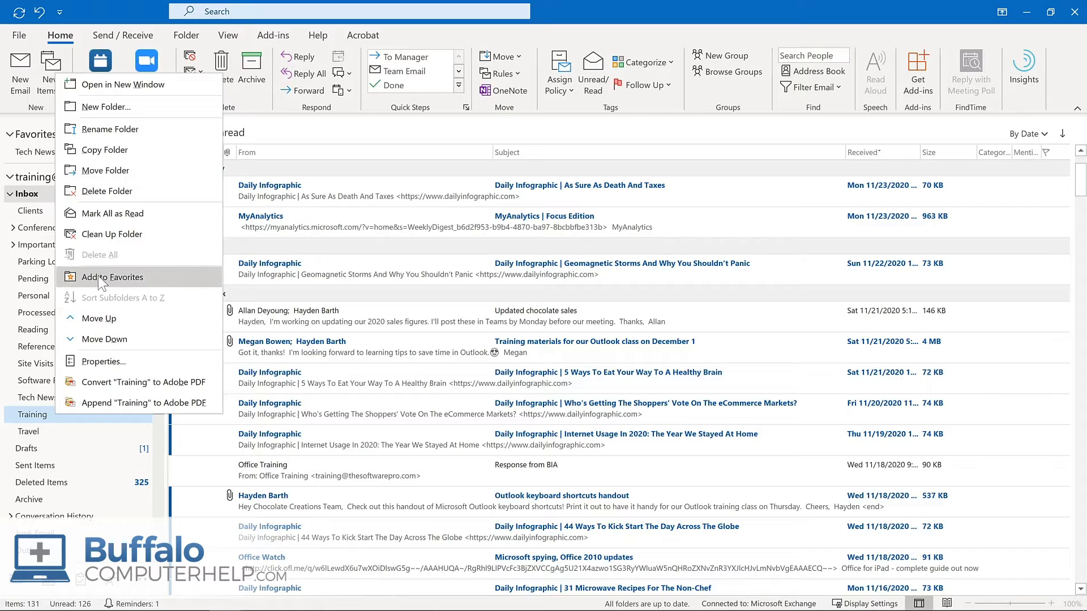
pyautogui.click(98, 276)
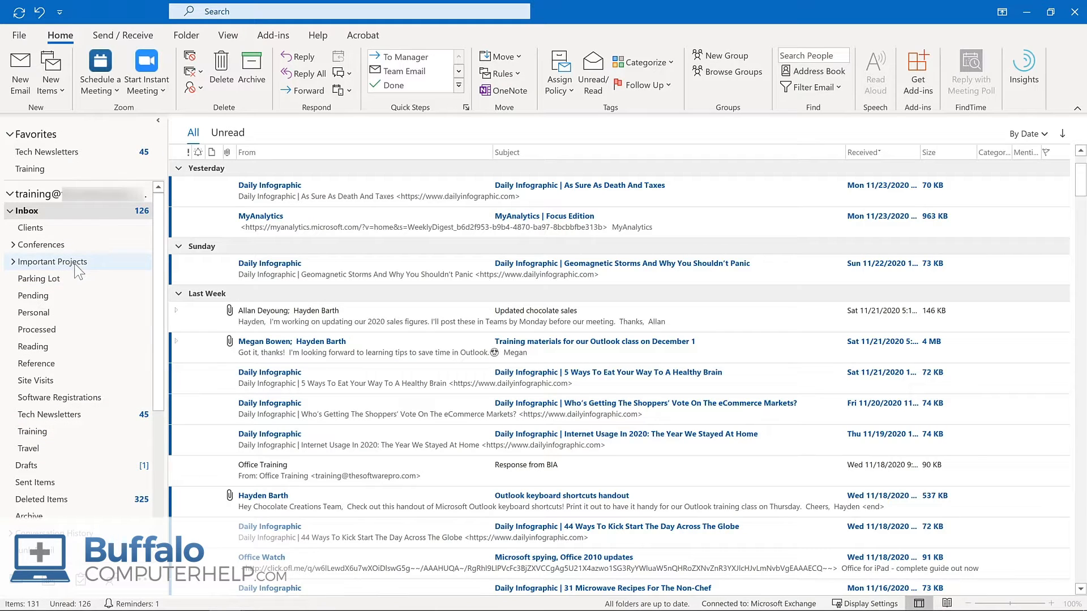
# Add the Important Projects folder to Favorites.
pyautogui.click(79, 265)
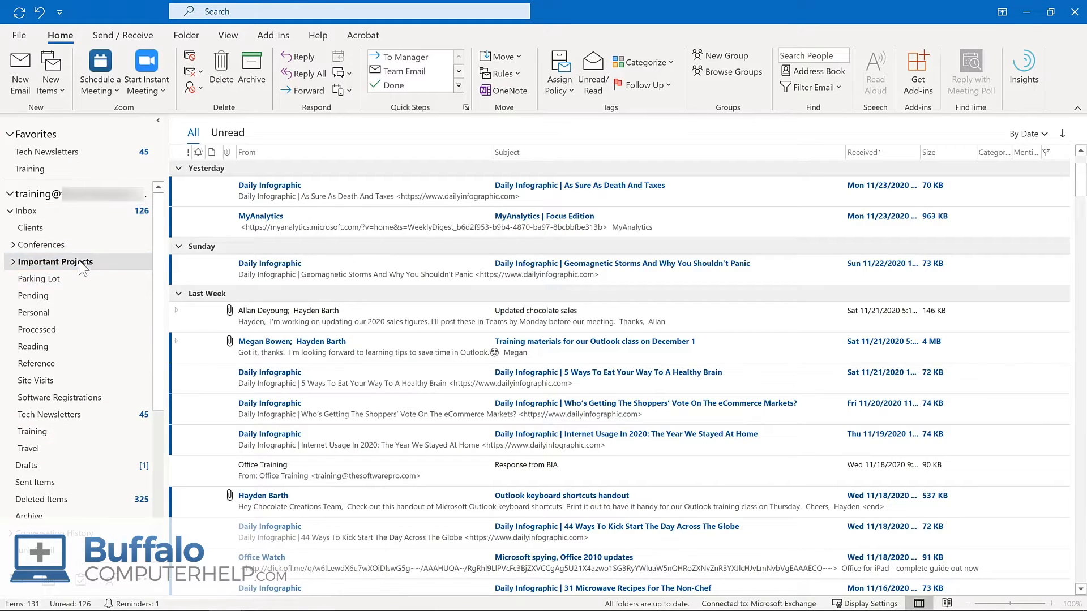
pyautogui.click(187, 36)
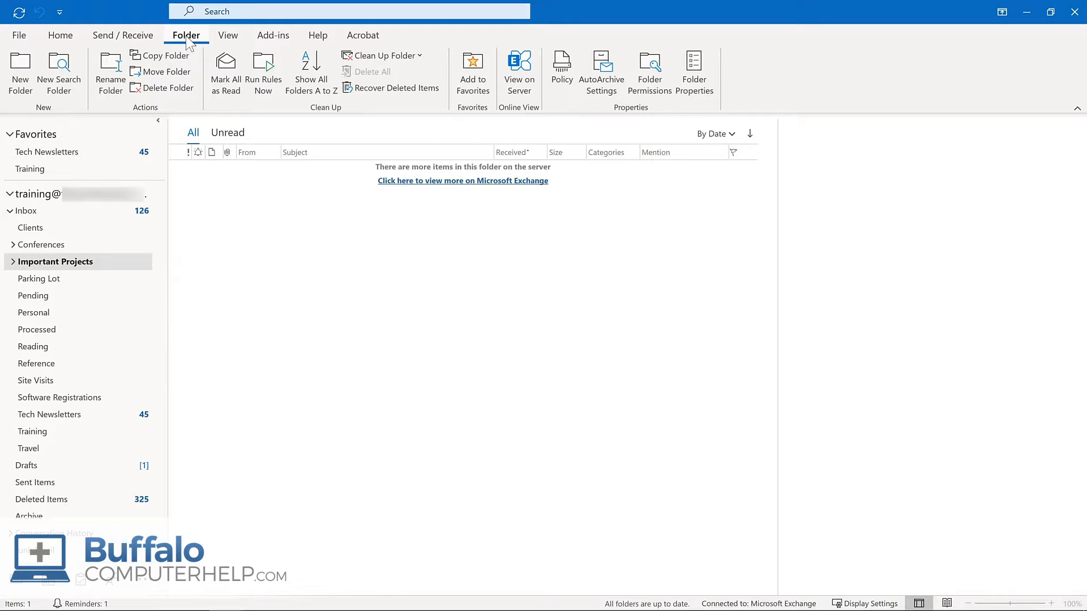
pyautogui.click(465, 80)
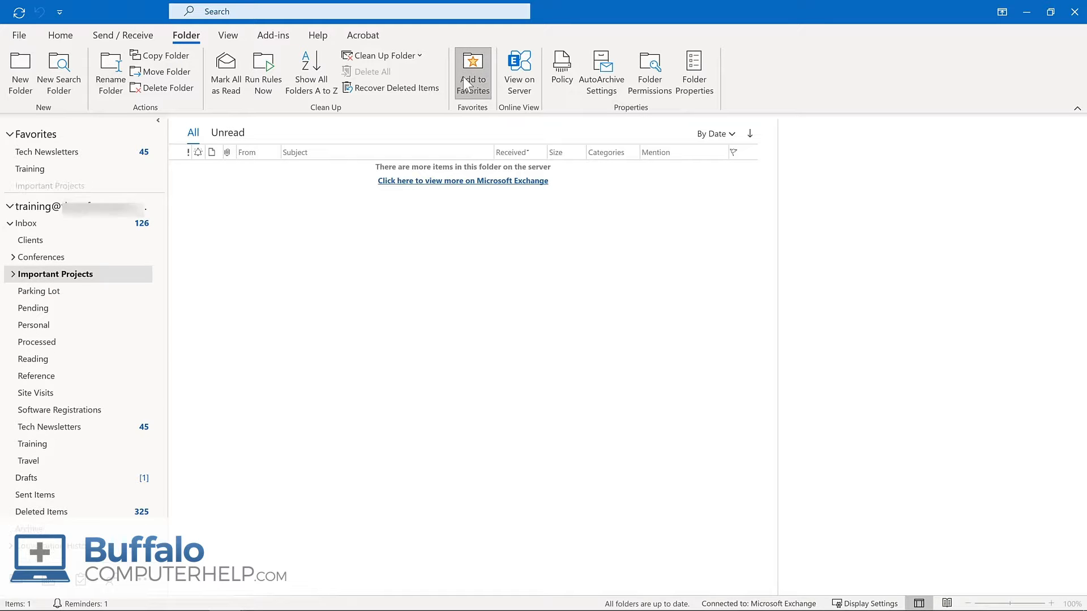
# Move Tech Newsletters to the end of the Favorites list and remove Important Projects from Favorites.
pyautogui.click(44, 153)
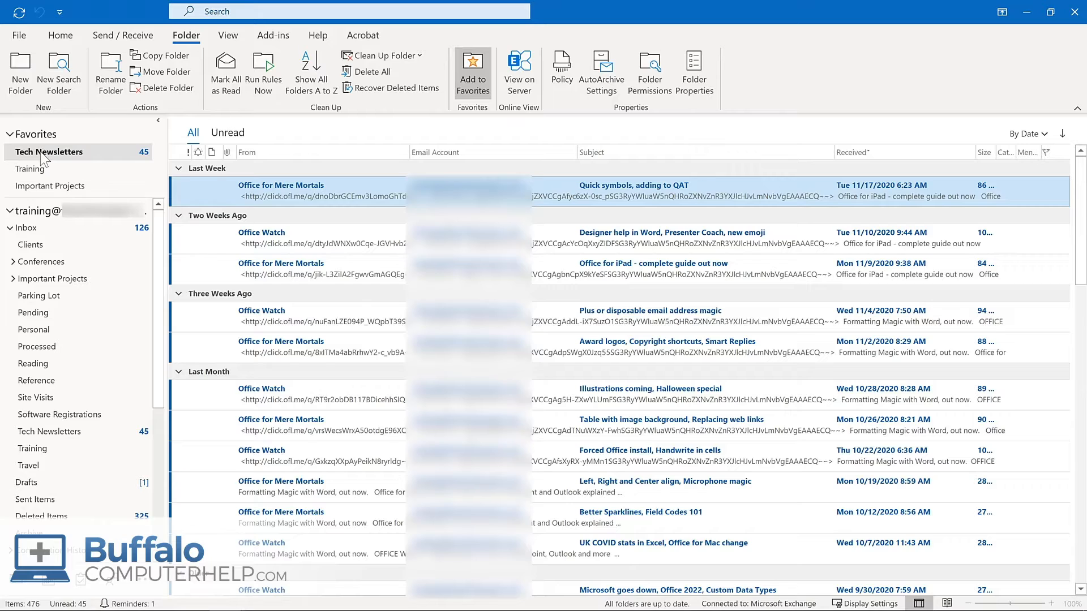
pyautogui.moveTo(42, 156); pyautogui.dragTo(45, 195)
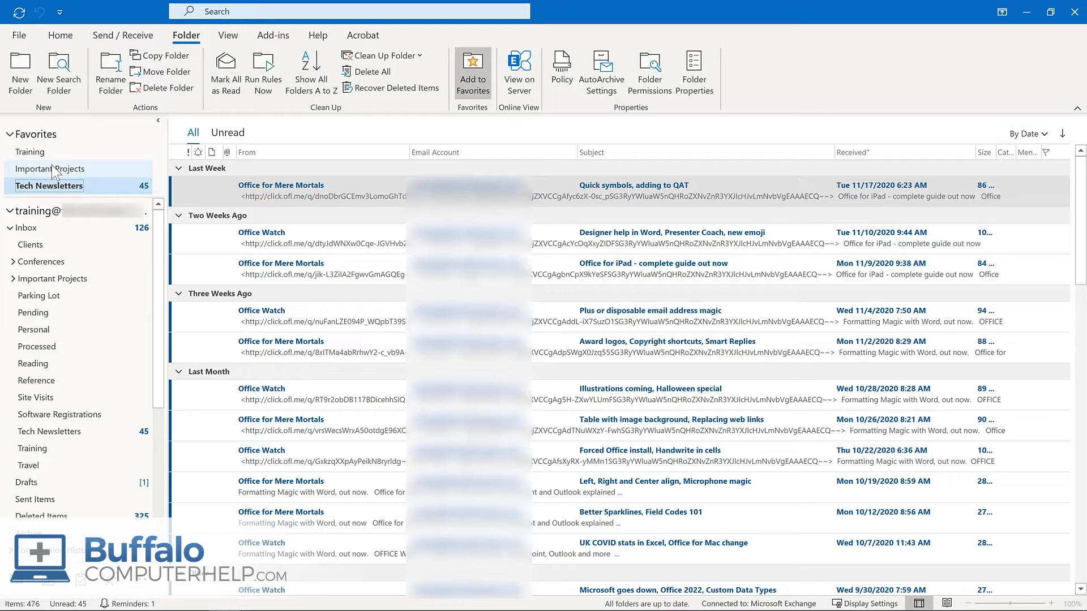
pyautogui.rightClick(53, 170)
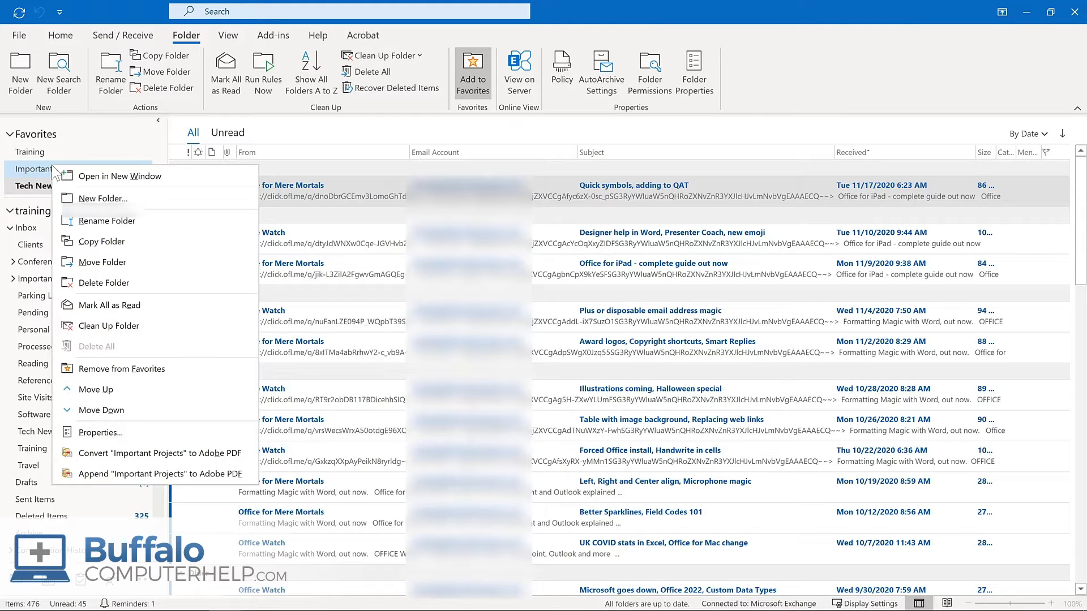
pyautogui.click(111, 363)
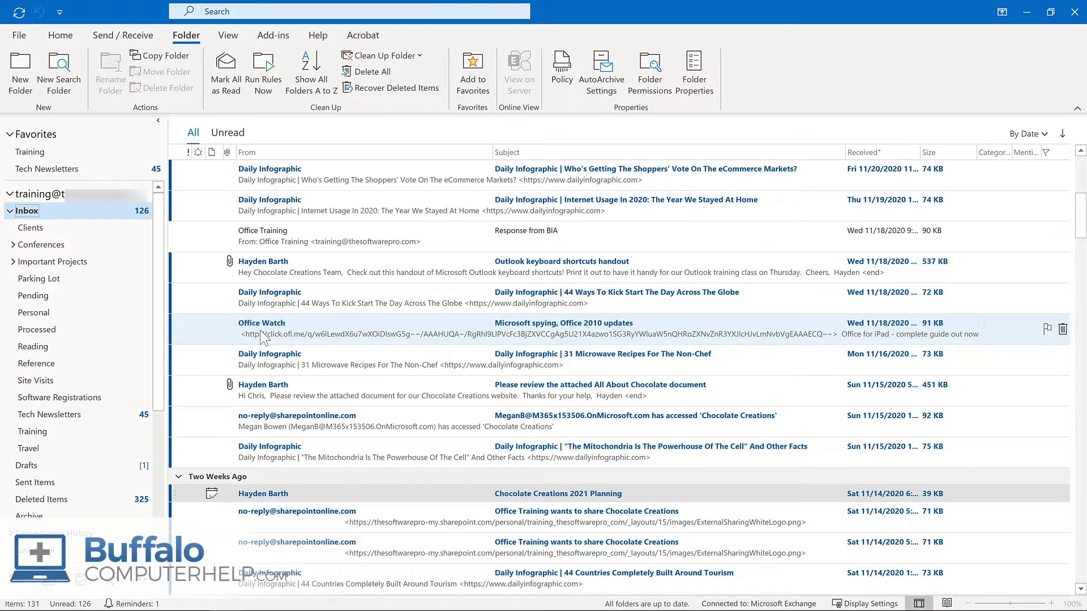
# Move the Office Watch message "Microsoft spying, Office 2010 updates" from the Inbox into the favorite Tech Newsletters folder.
pyautogui.moveTo(262, 338); pyautogui.dragTo(91, 177)
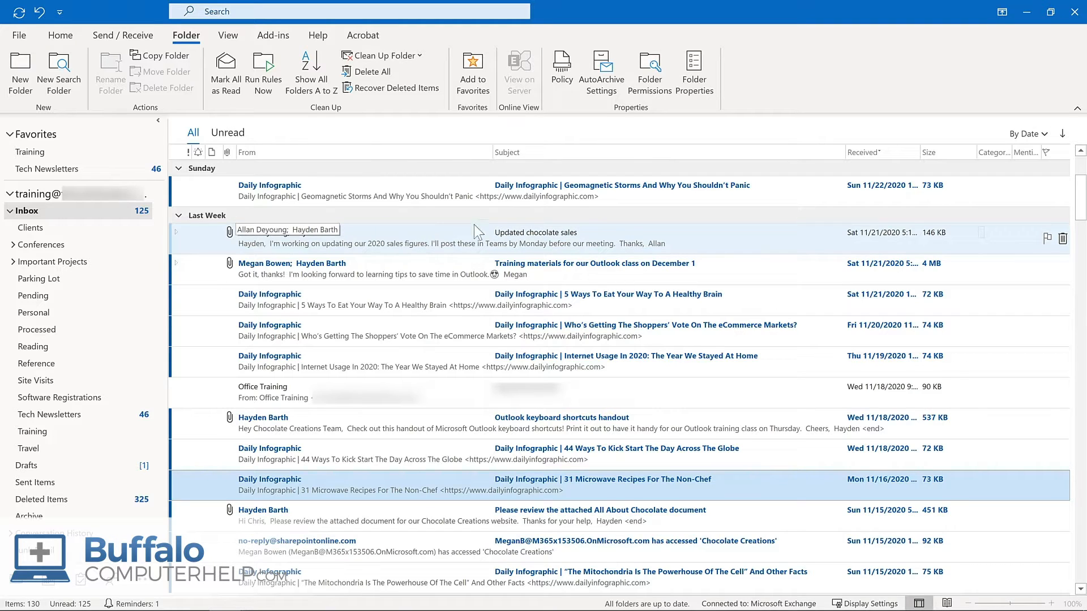
# Flag the "Updated chocolate sales" message for follow-up with a reminder, setting the start date to Monday, November 30, 2020.
pyautogui.click(1047, 239)
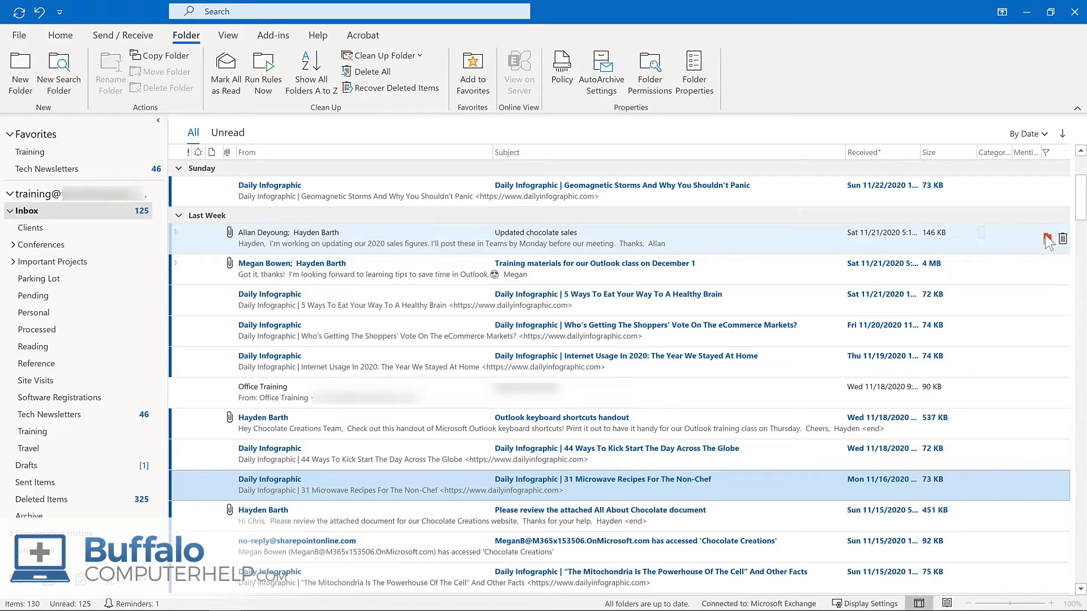
pyautogui.rightClick(1048, 241)
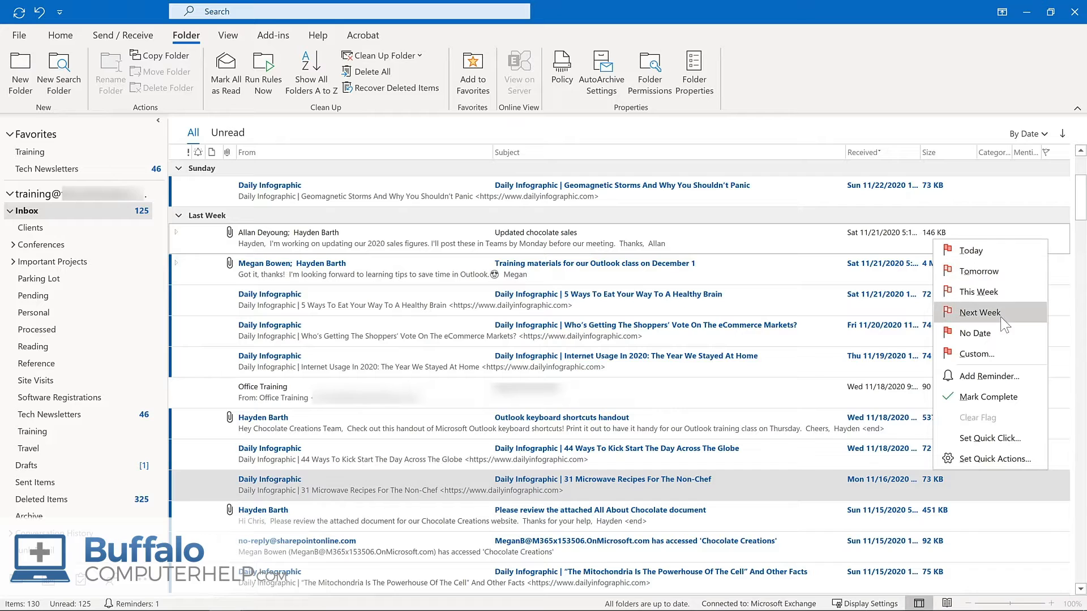
pyautogui.click(988, 376)
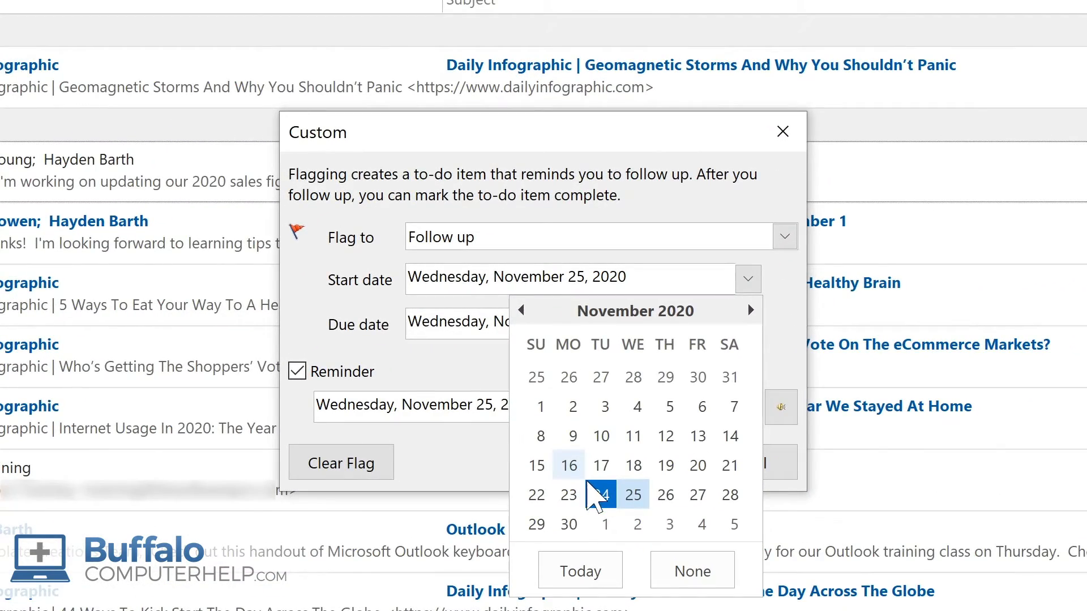
pyautogui.click(569, 524)
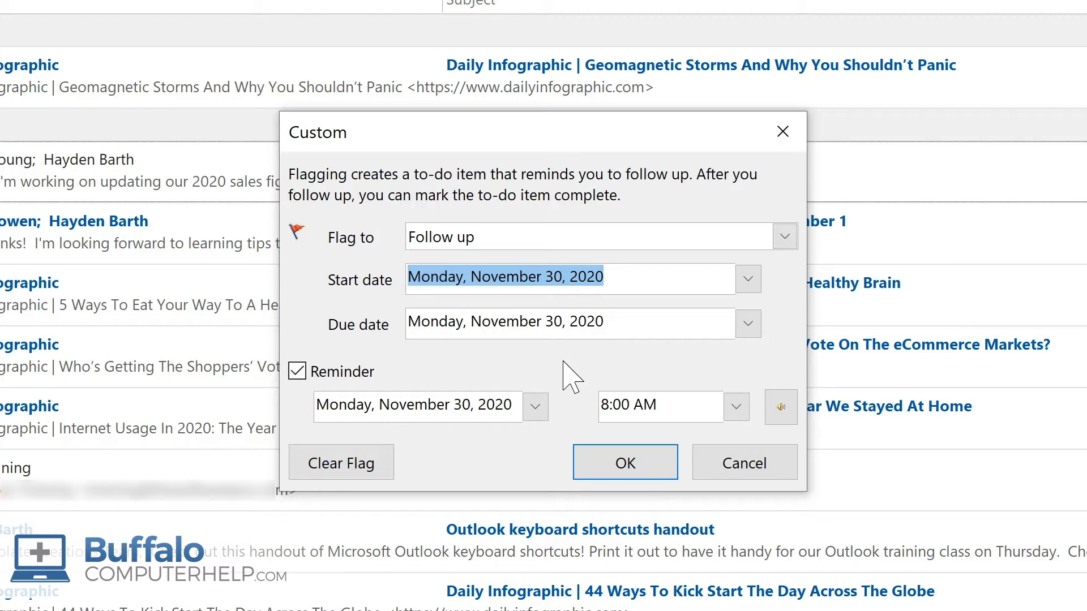
pyautogui.click(629, 461)
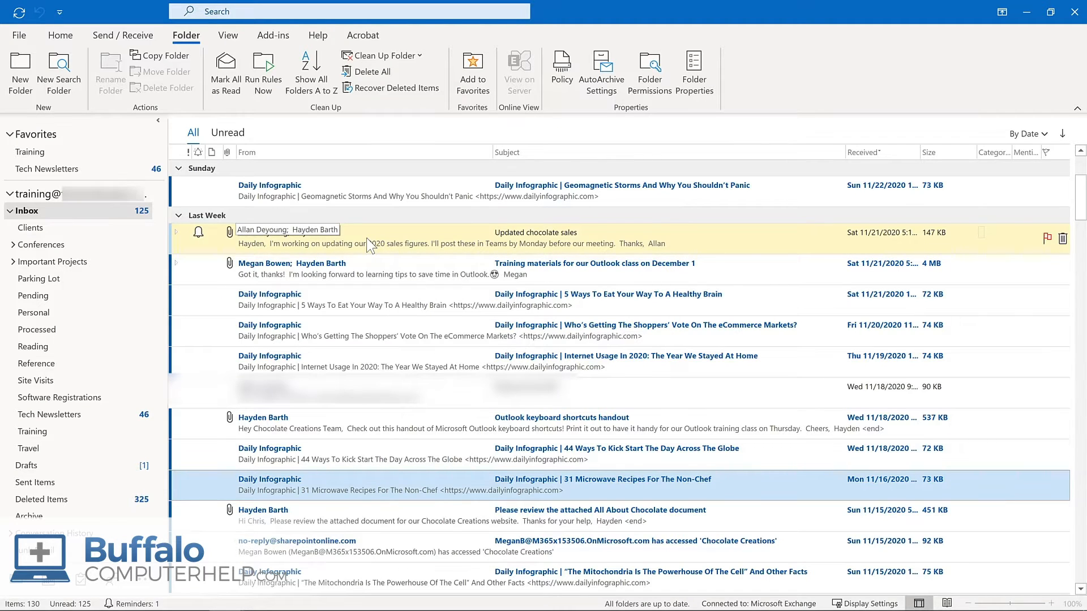
# Open the "Updated chocolate sales" message, review its Follow Up options, and close the message.
pyautogui.doubleClick(369, 245)
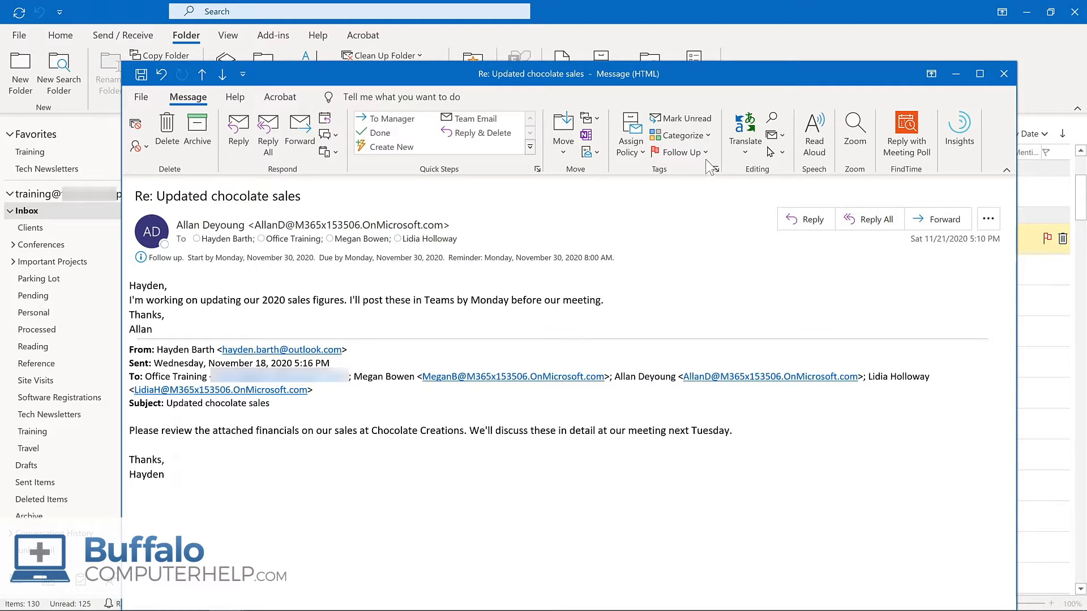
pyautogui.click(703, 152)
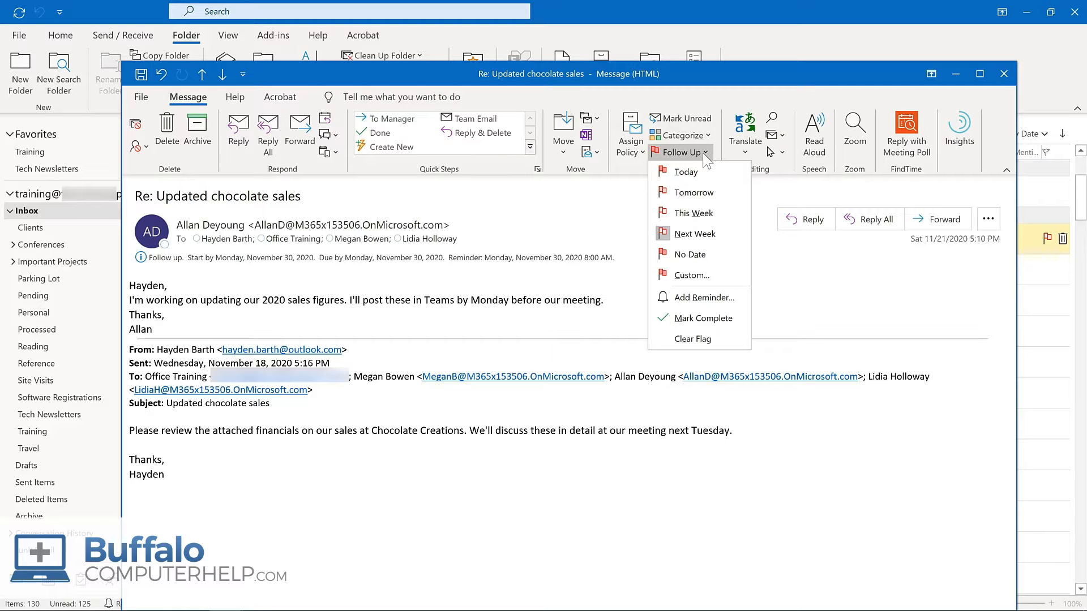
pyautogui.click(1004, 74)
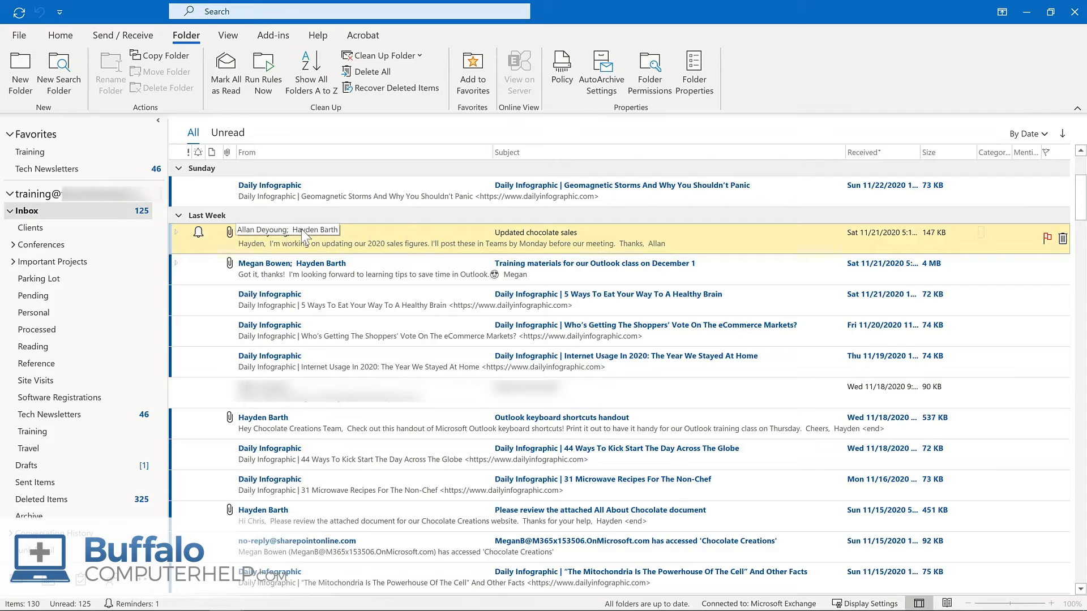
pyautogui.scroll(-3, 301, 230)
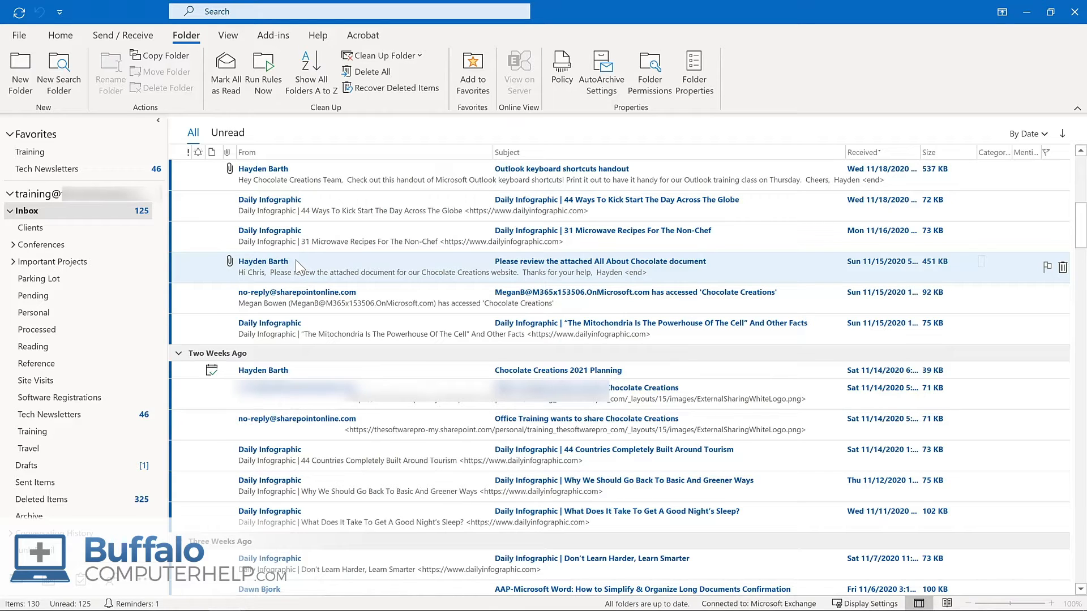
pyautogui.moveTo(296, 260); pyautogui.dragTo(81, 579)
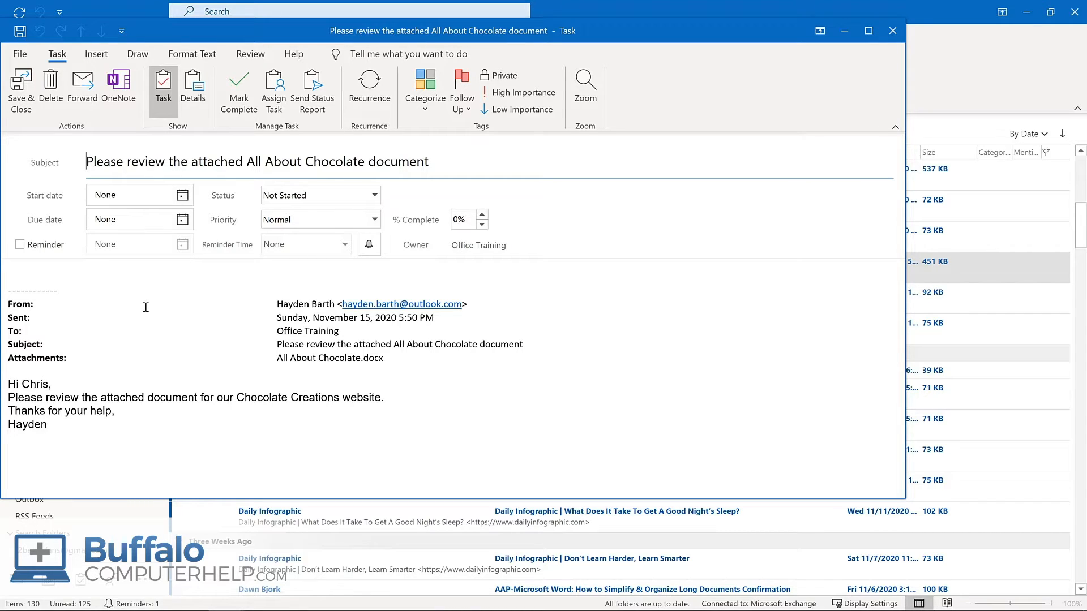
pyautogui.press('Escape')
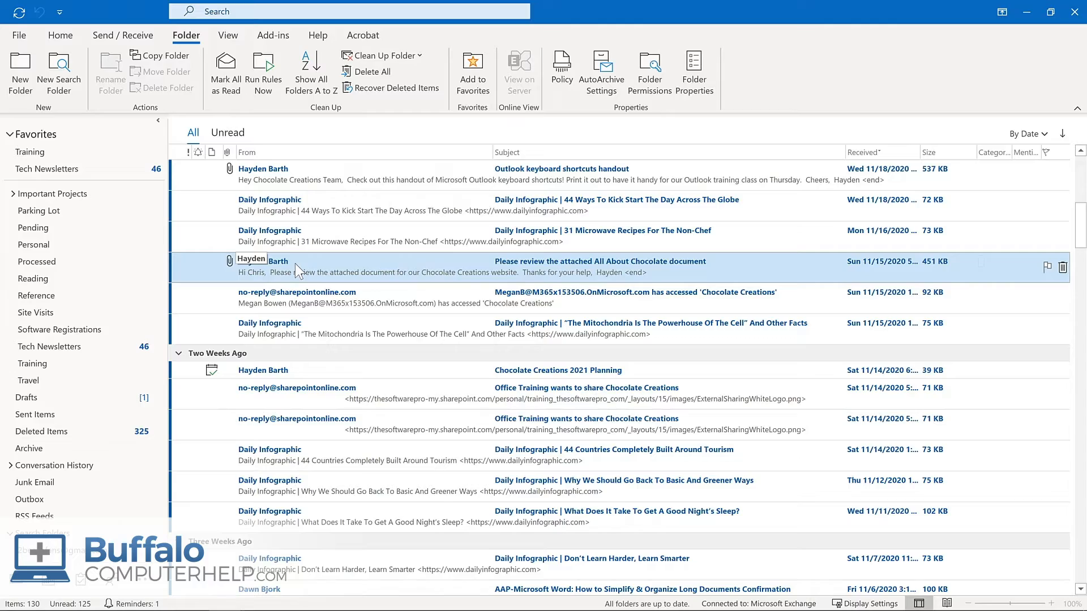
# Copy the "Please review the attached All About Chocolate document" message as a task with attachment, set its start date to December 3, 2020, and enable the reminder.
pyautogui.moveTo(294, 263); pyautogui.dragTo(78, 579)
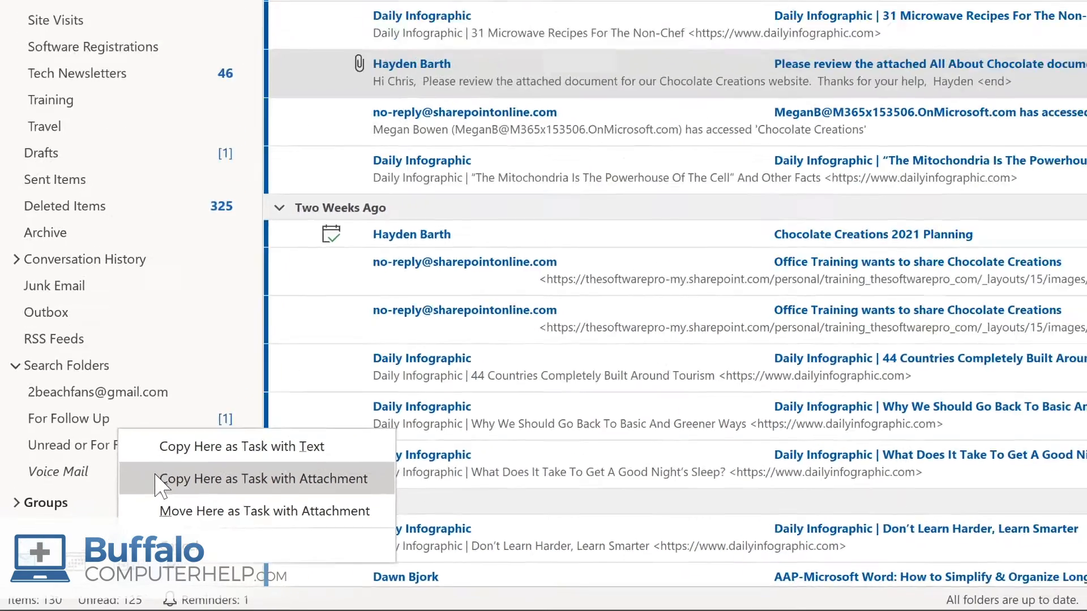
pyautogui.click(201, 444)
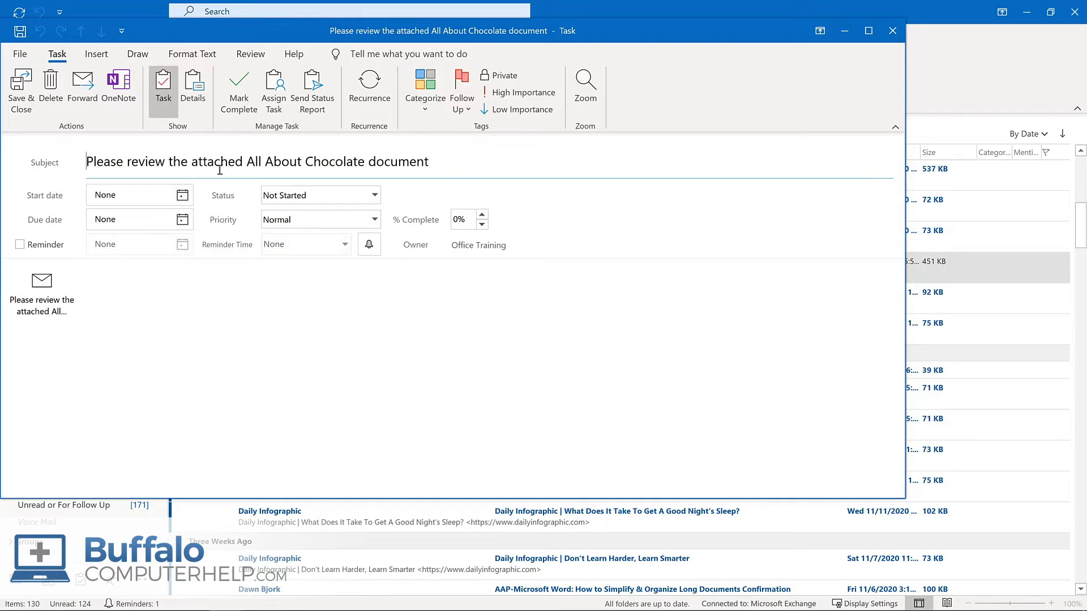
pyautogui.click(183, 195)
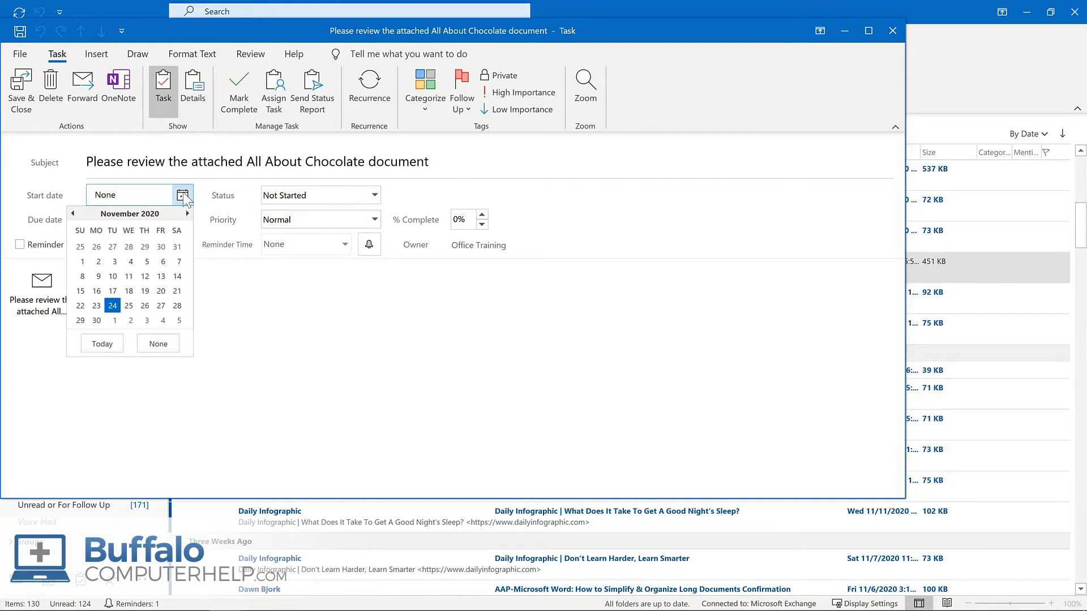
pyautogui.click(146, 321)
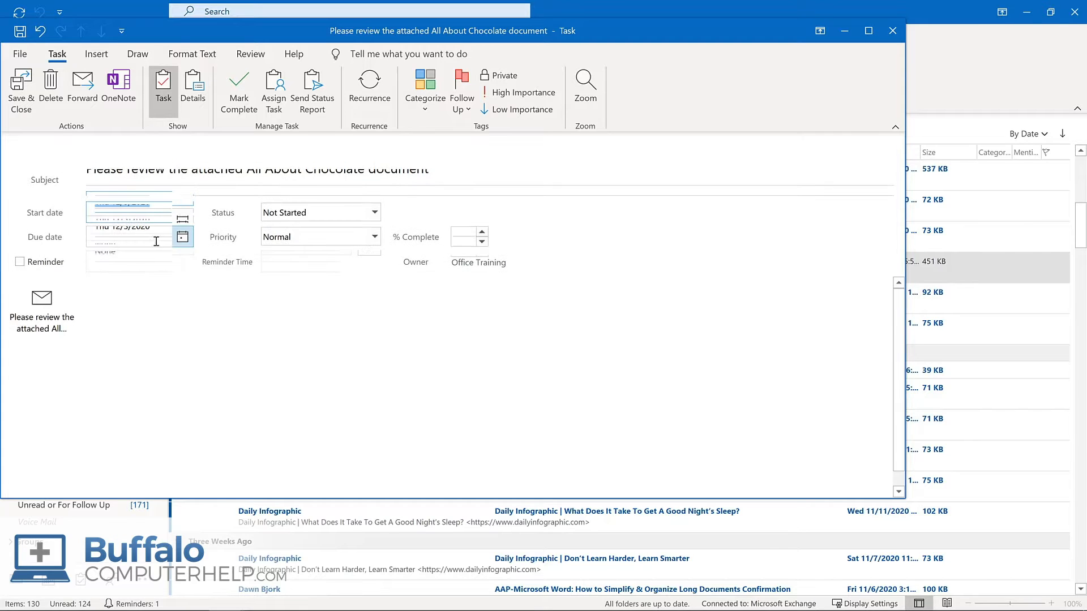
pyautogui.click(20, 262)
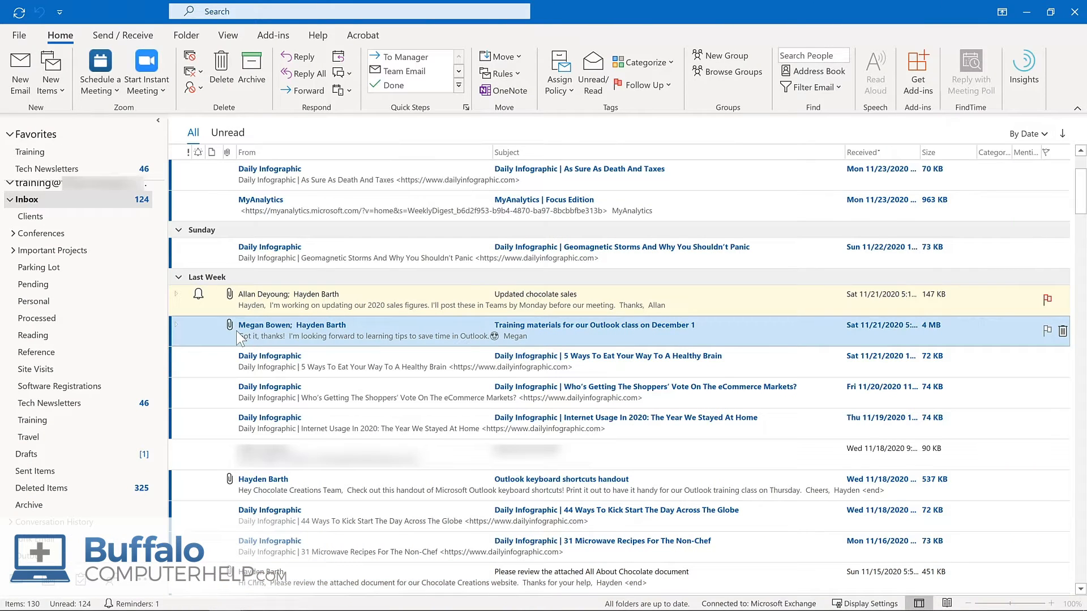
# Create and send a meeting request from the December 1 Outlook class message: "Review materials for Outlook training", November 30, 2020, 11:00 AM to 12:00 PM, location Virtual.
pyautogui.moveTo(238, 338); pyautogui.dragTo(153, 513)
pyautogui.moveTo(85, 526); pyautogui.dragTo(48, 587)
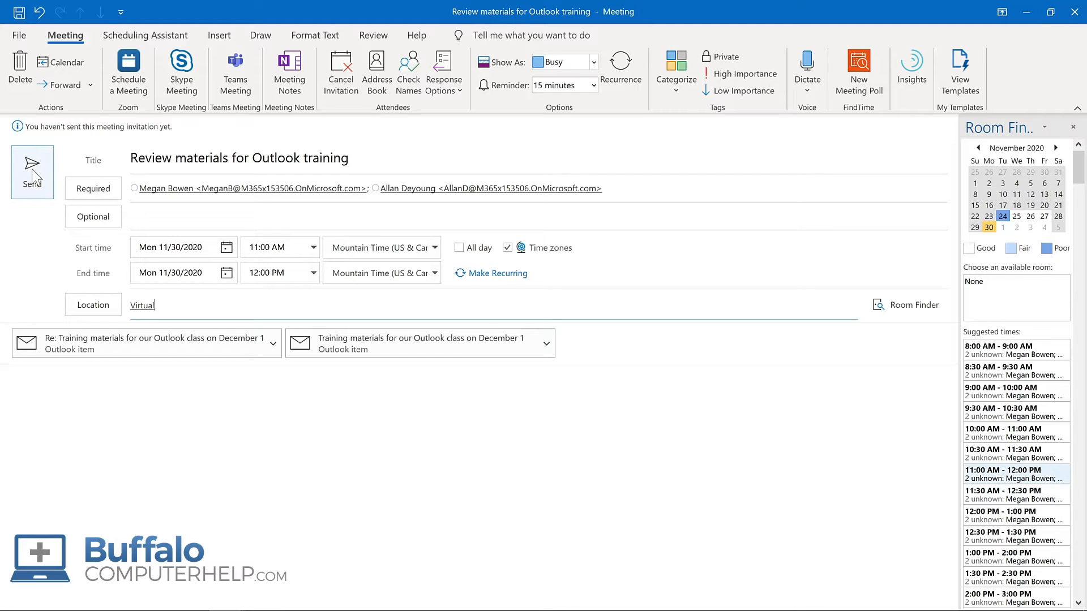
pyautogui.click(32, 176)
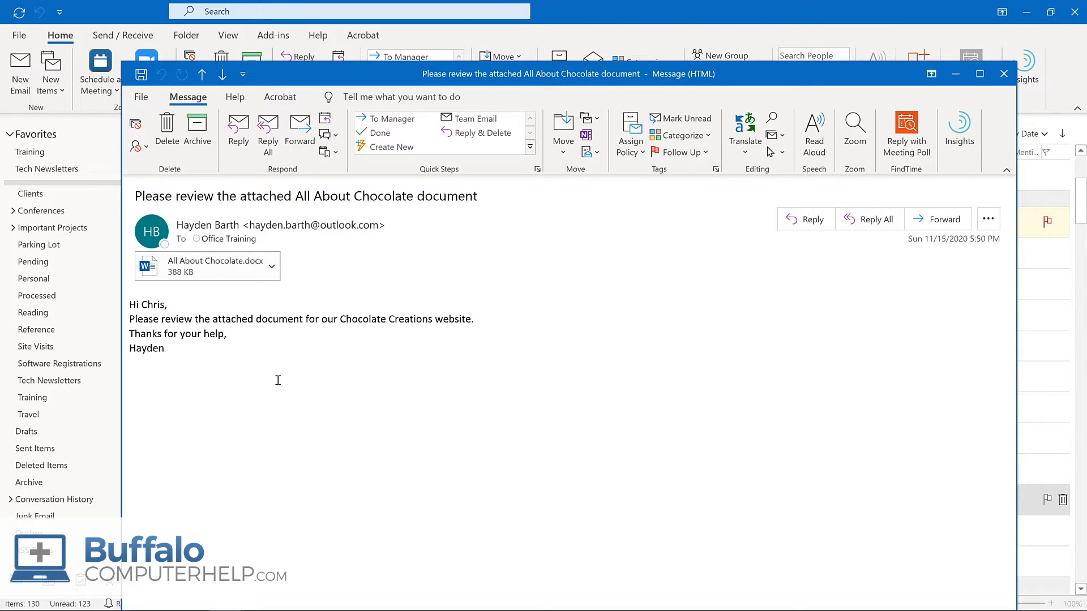
# Open the Outlook options from the "Please review the attached All About Chocolate document" message.
pyautogui.click(141, 97)
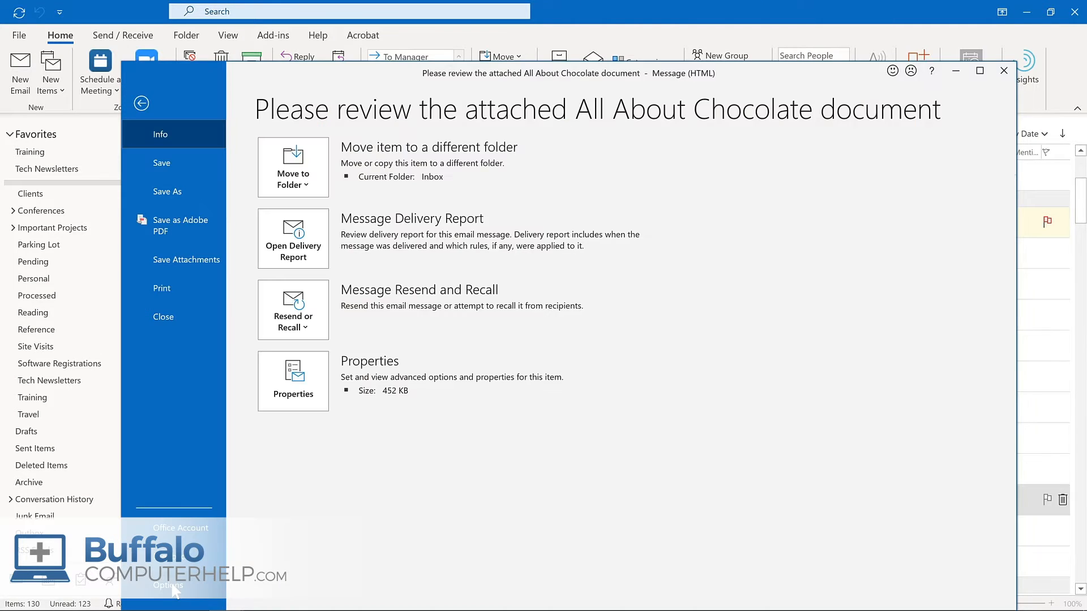
pyautogui.click(172, 588)
pyautogui.click(332, 287)
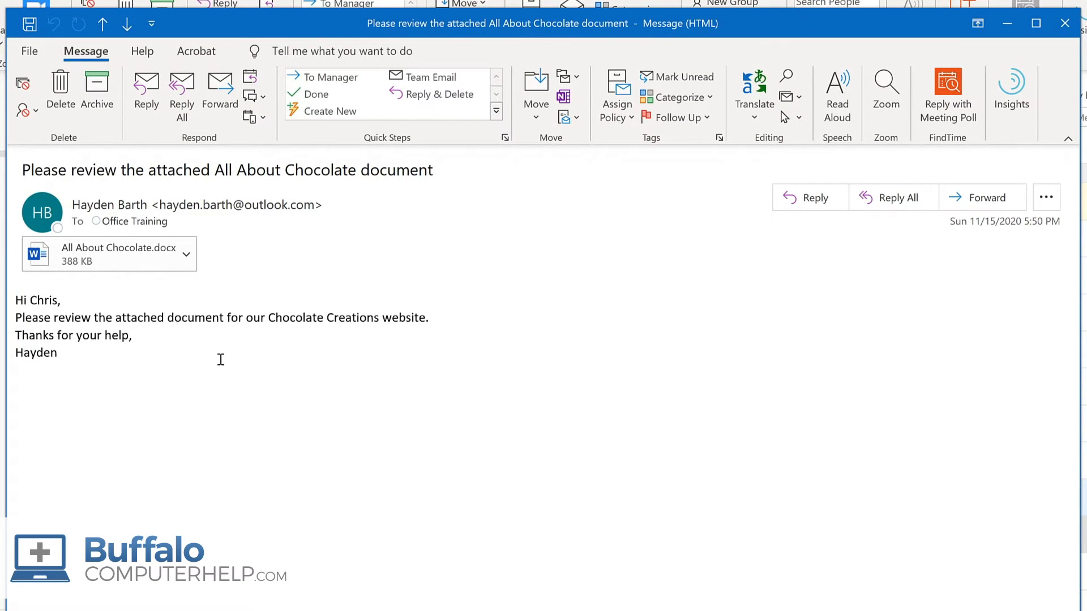
# Play the All About Chocolate message with Read Aloud, pause it, replay from the word "document" in the body, and pause again.
pyautogui.click(837, 97)
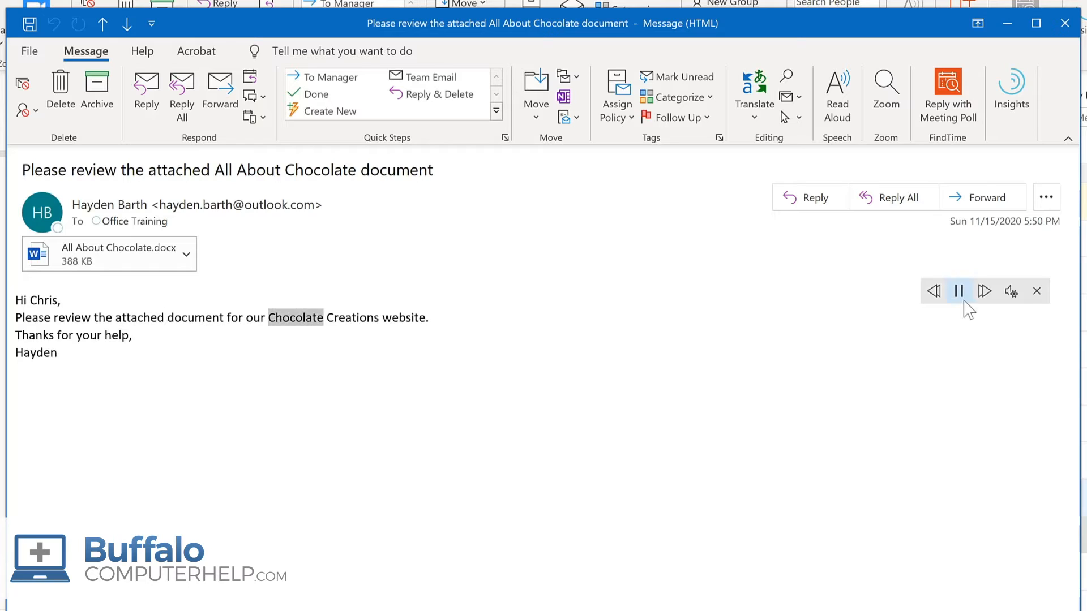
pyautogui.click(960, 294)
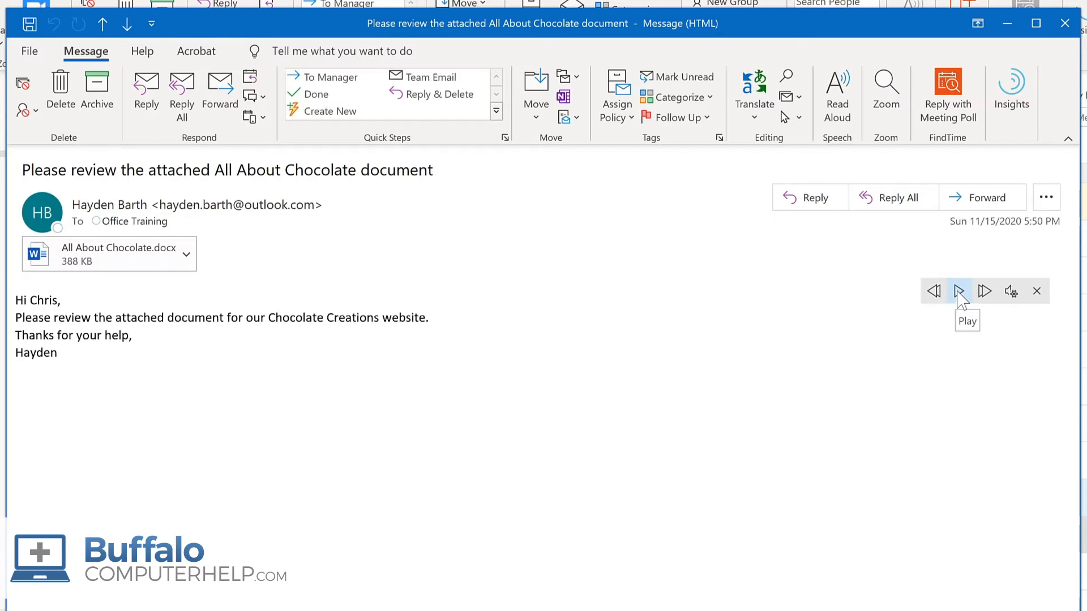
pyautogui.click(190, 317)
pyautogui.click(959, 291)
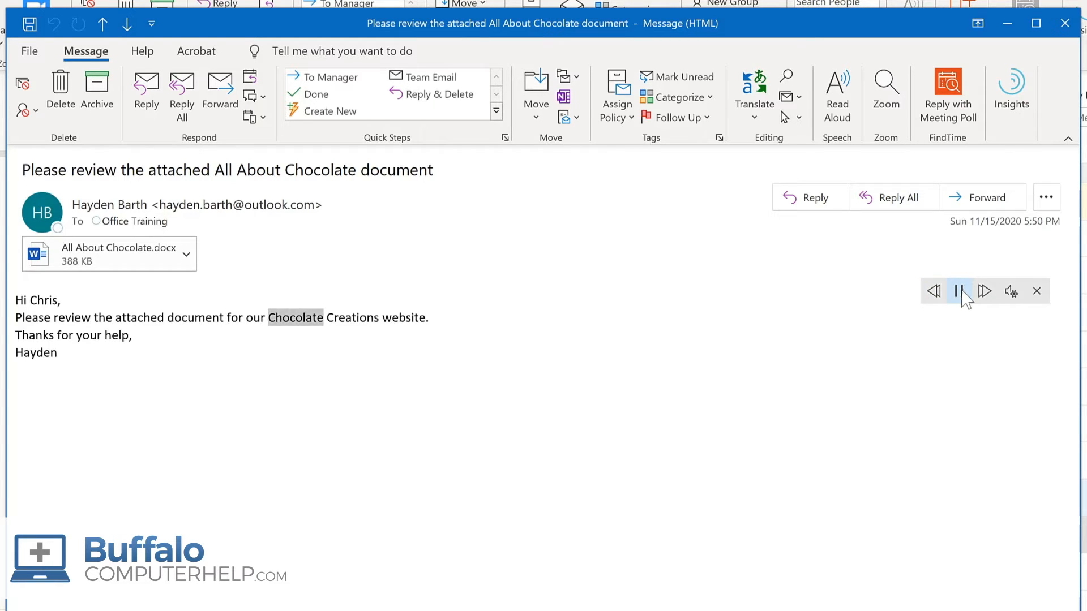
pyautogui.click(961, 292)
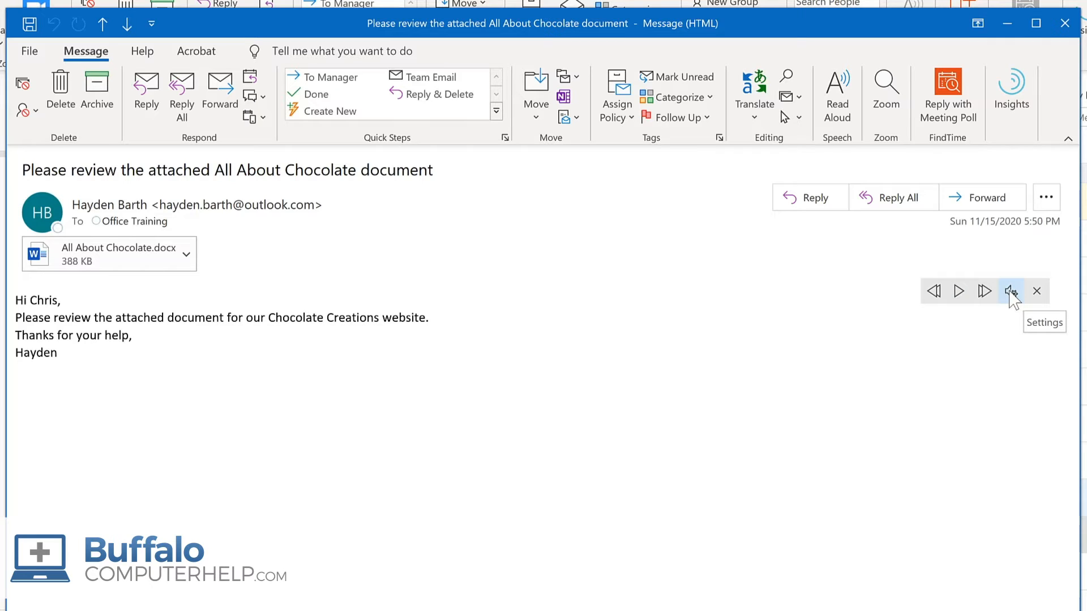
# Increase the Read Aloud reading speed slightly, change the voice to Microsoft Mark, and resume the reading.
pyautogui.click(1012, 293)
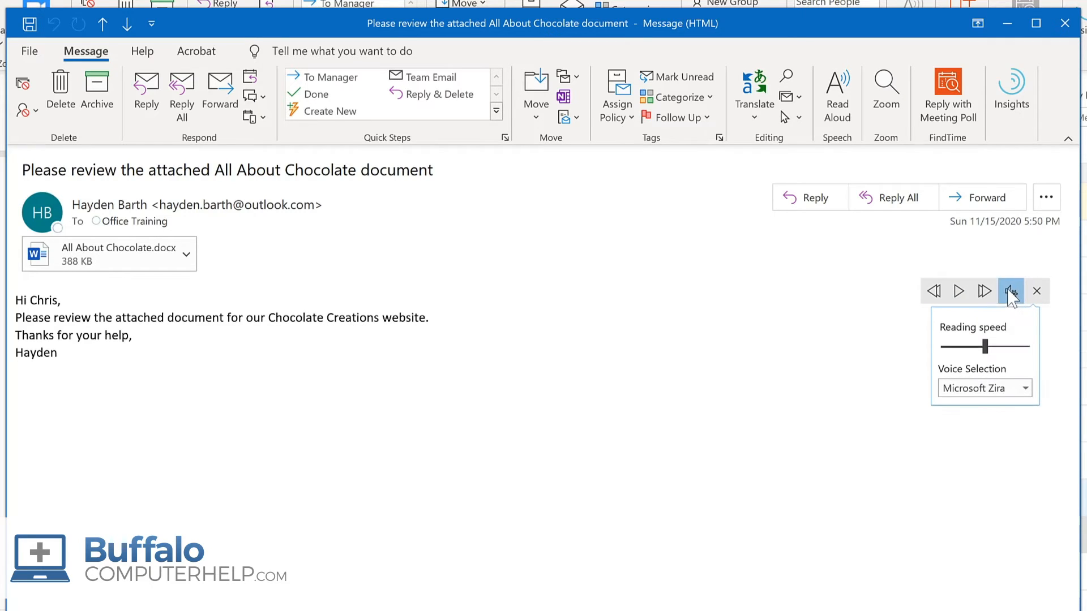
pyautogui.moveTo(987, 348); pyautogui.dragTo(998, 346)
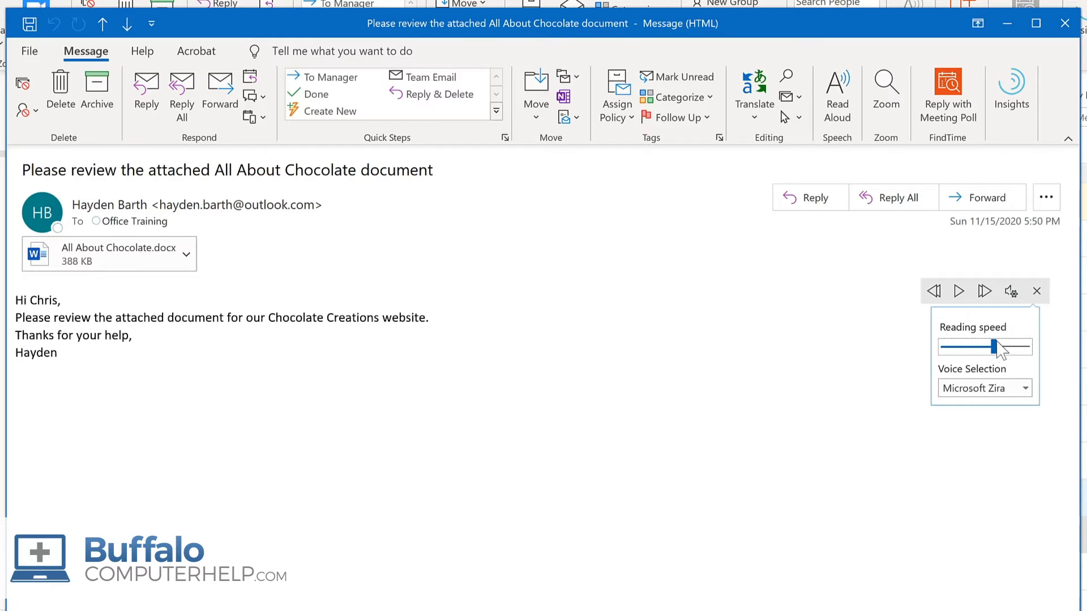
pyautogui.click(1026, 389)
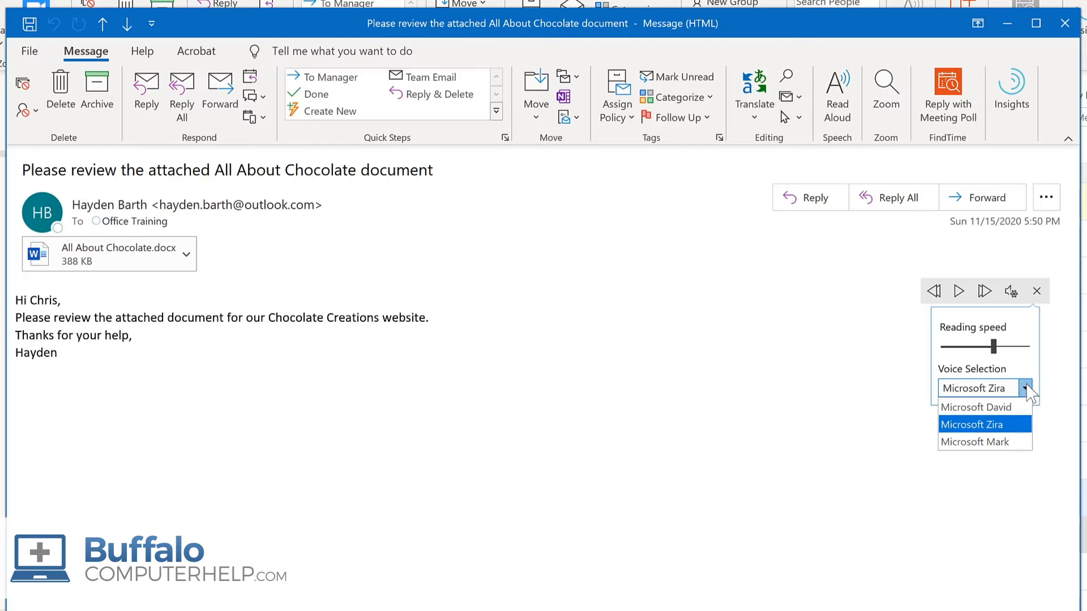
pyautogui.click(1010, 442)
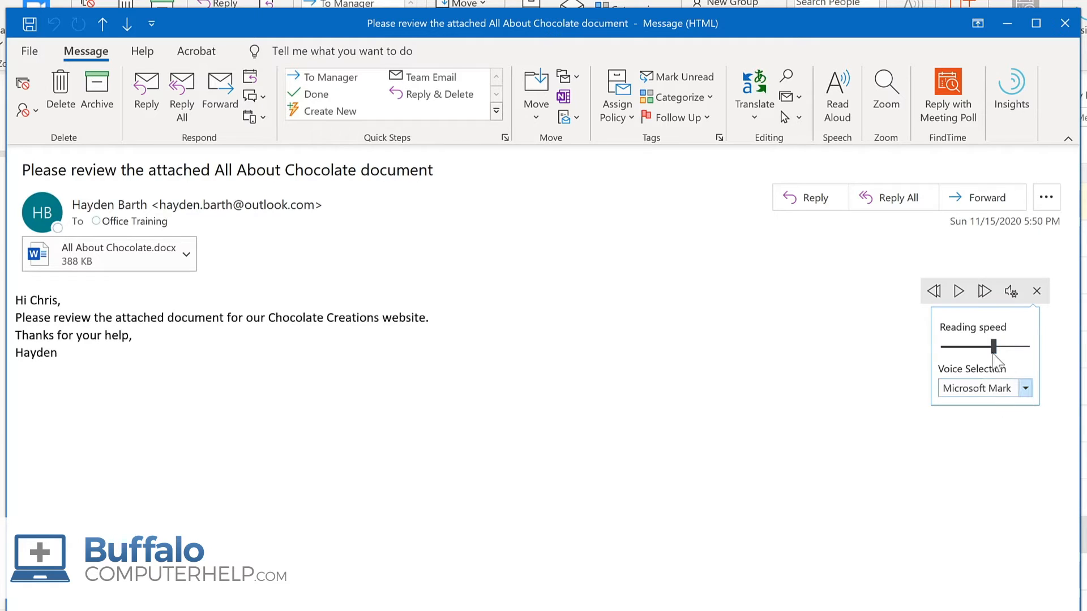
pyautogui.click(959, 294)
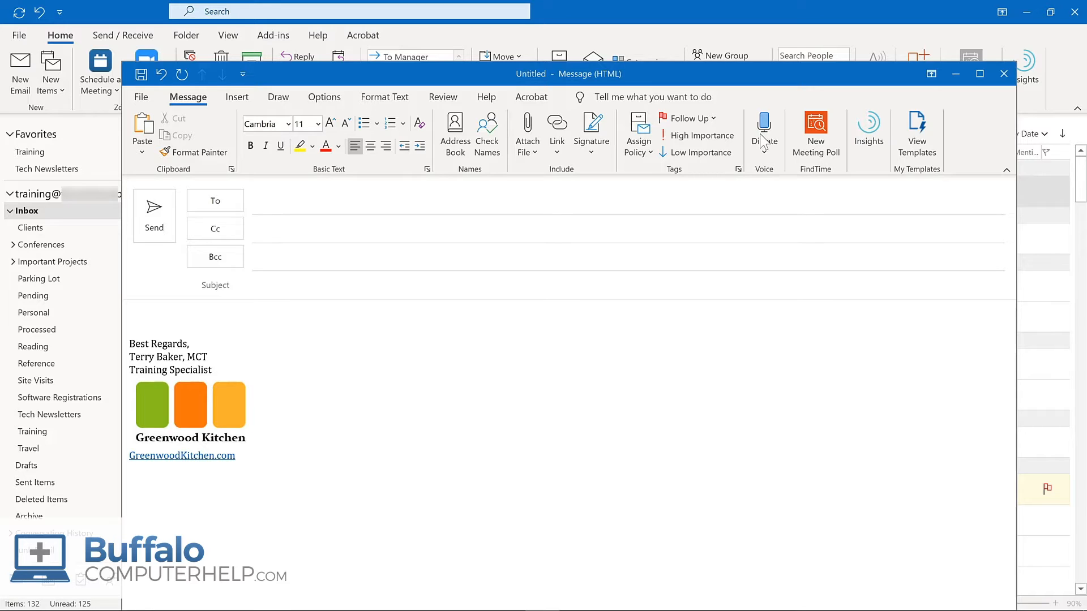
# Start dictation in the new blank message and place the cursor in the message body above the signature.
pyautogui.click(764, 139)
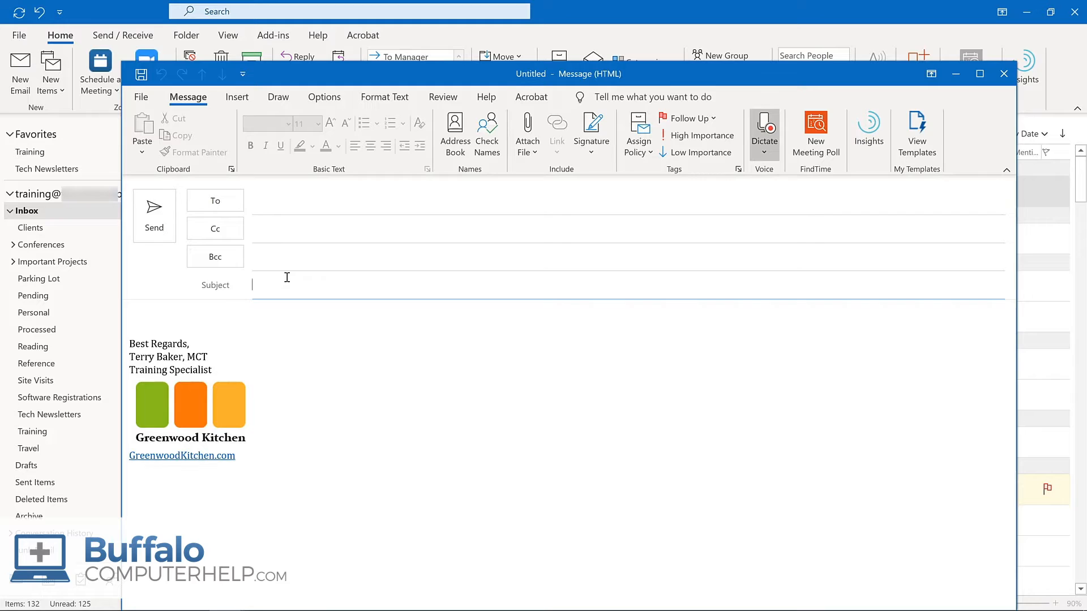
pyautogui.click(222, 319)
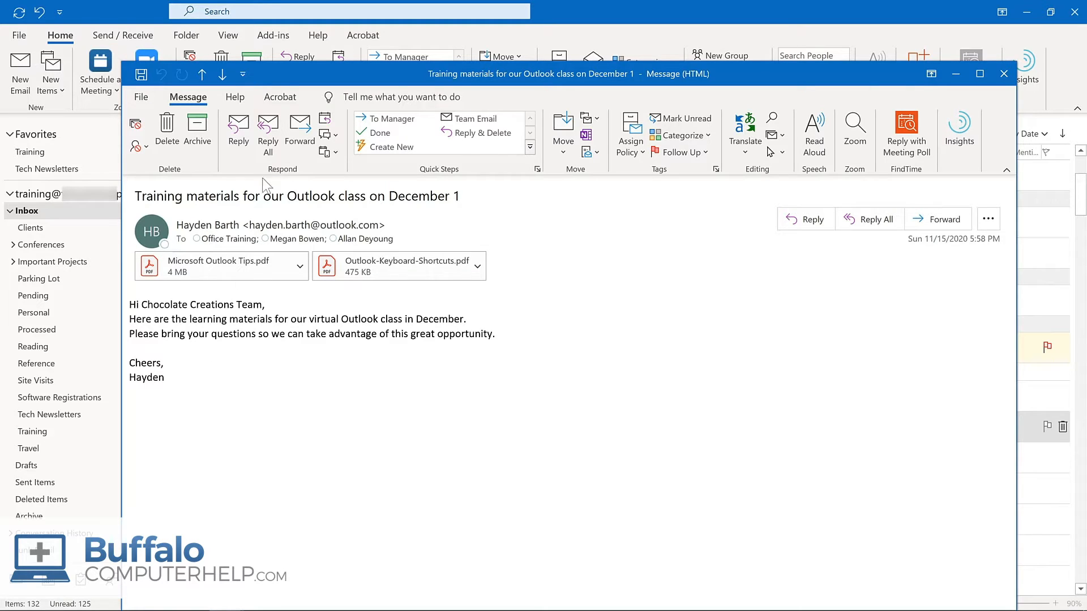
# Reply to all on the December 1 Outlook class message with thanks, delaying its delivery until 11/30/2020 at 7:00 AM.
pyautogui.click(270, 139)
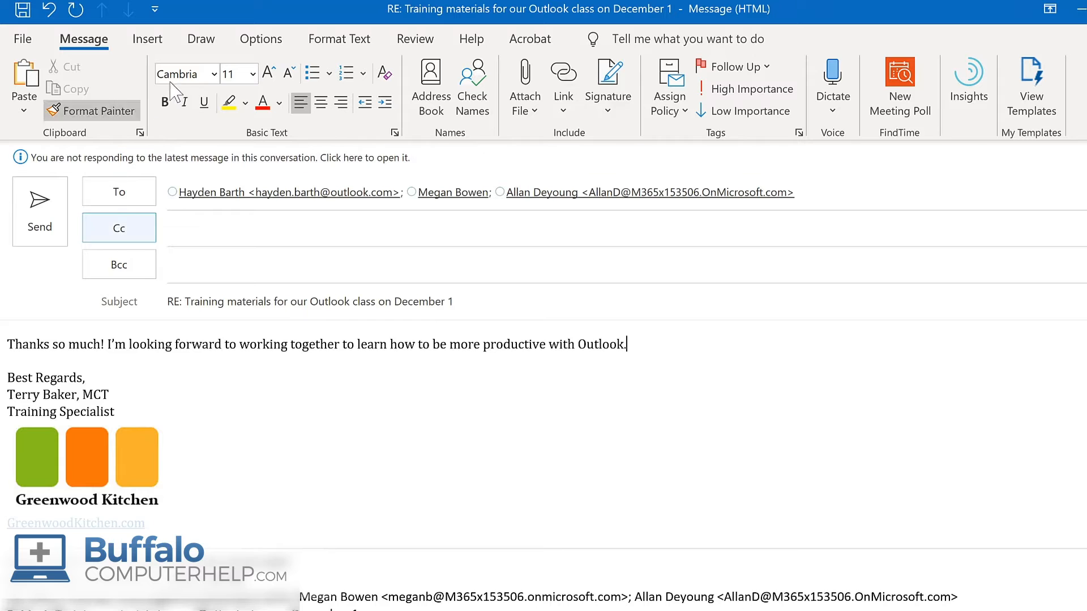
pyautogui.click(267, 40)
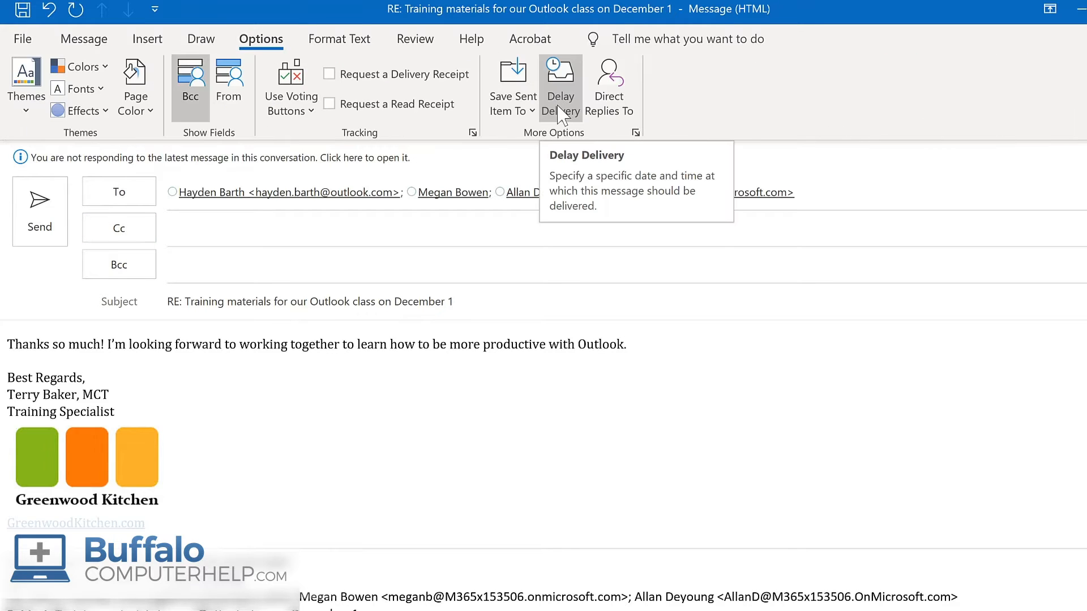
pyautogui.click(560, 108)
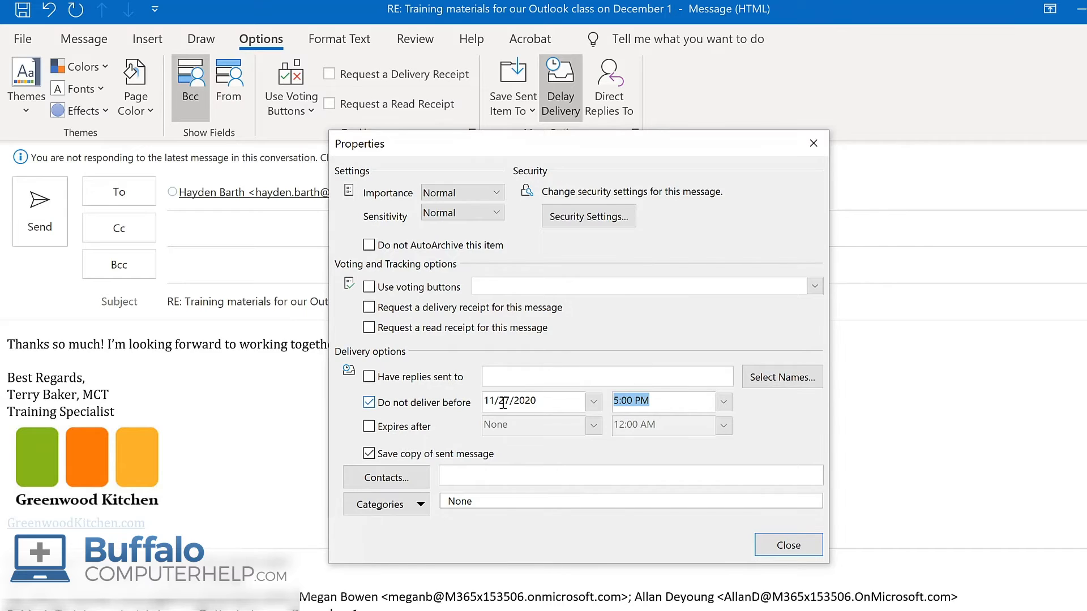
pyautogui.click(595, 403)
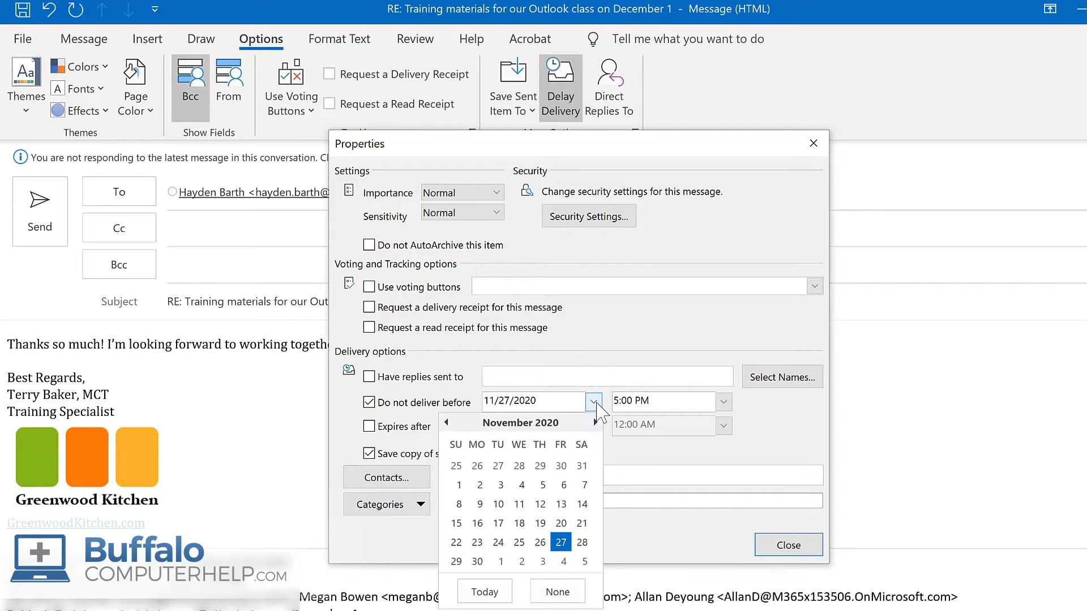
pyautogui.click(478, 562)
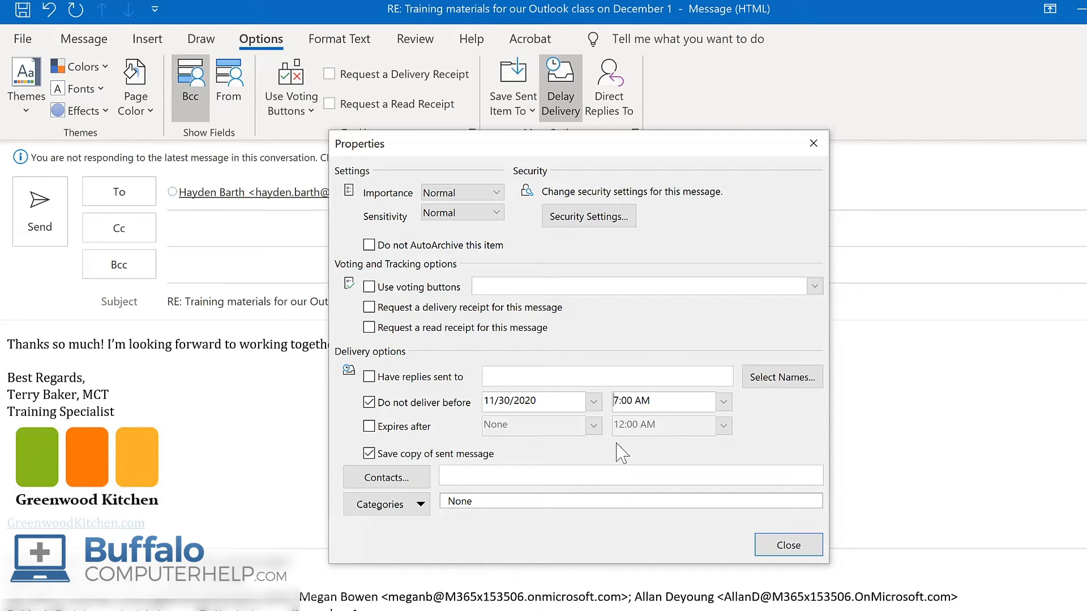
pyautogui.click(793, 548)
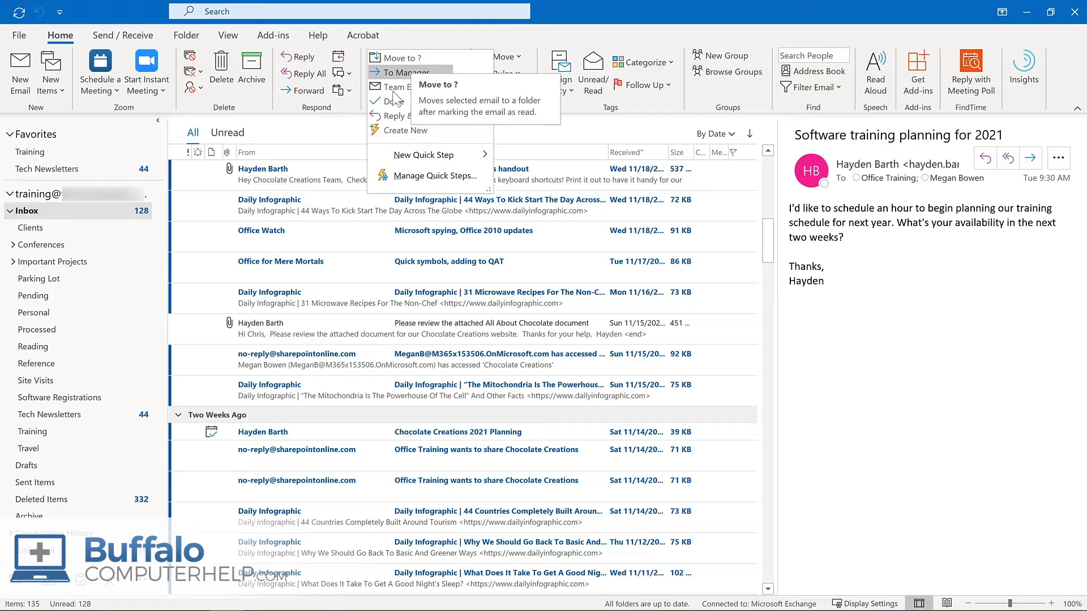
# Create a custom quick step named Tech Newsletters that moves messages to the Tech Newsletters folder.
pyautogui.click(383, 132)
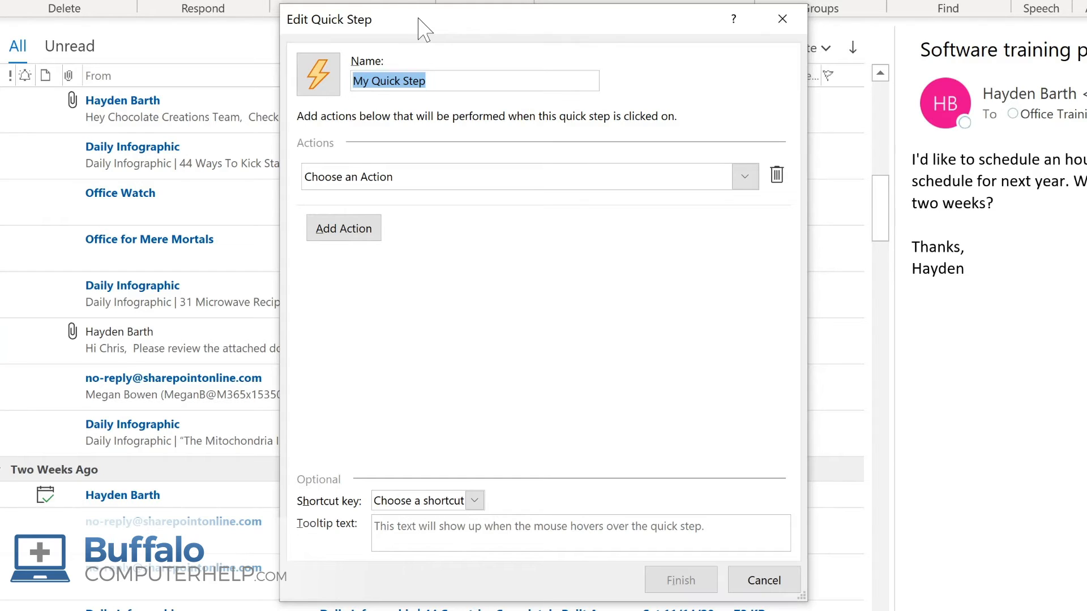
pyautogui.write('Tech Newsletters')
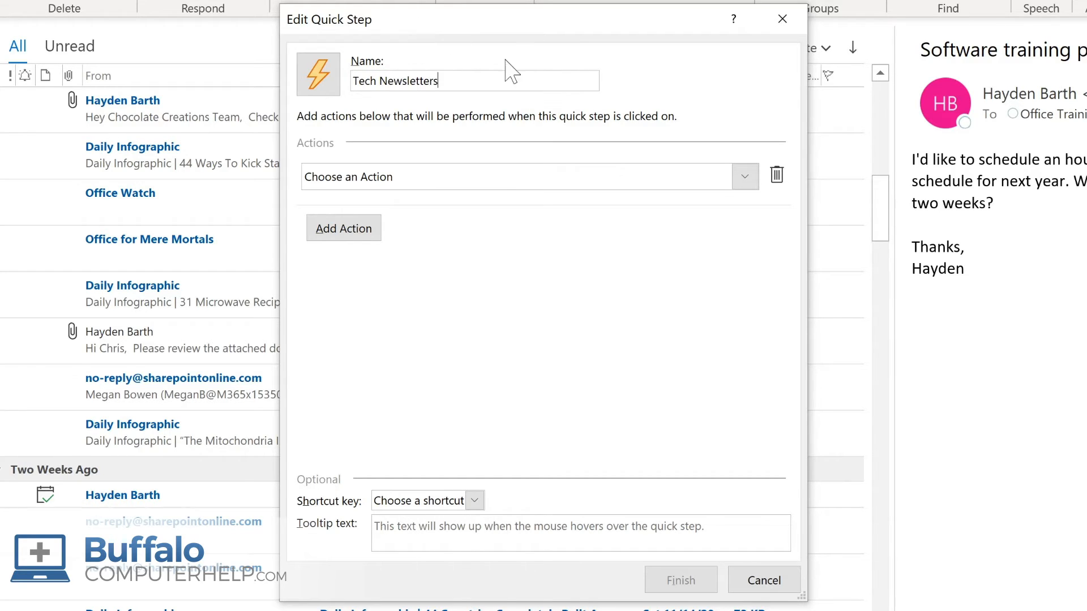
pyautogui.click(745, 180)
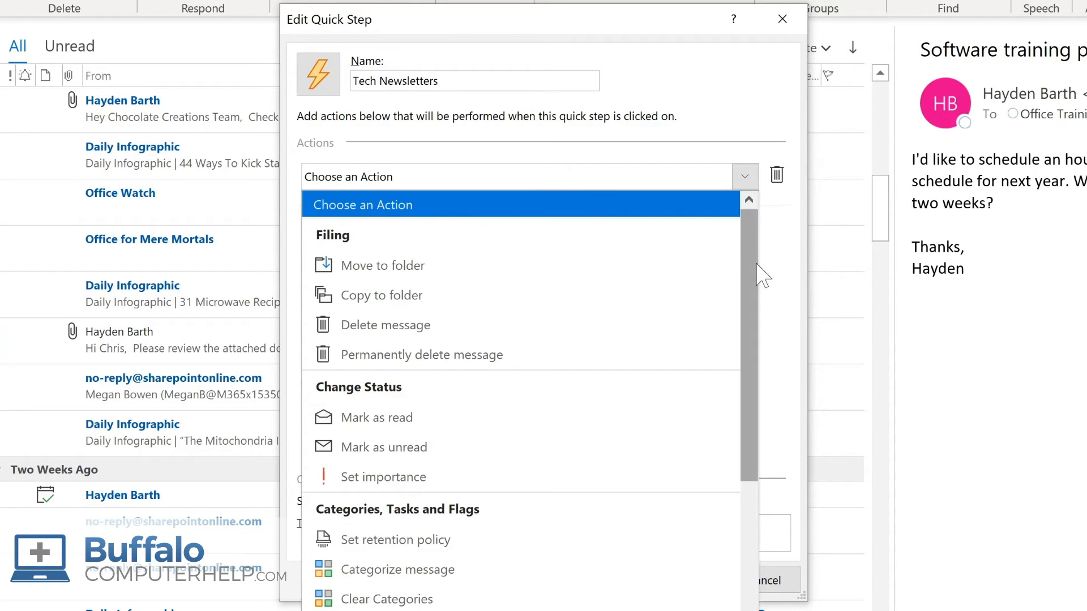
pyautogui.moveTo(750, 267); pyautogui.dragTo(747, 433)
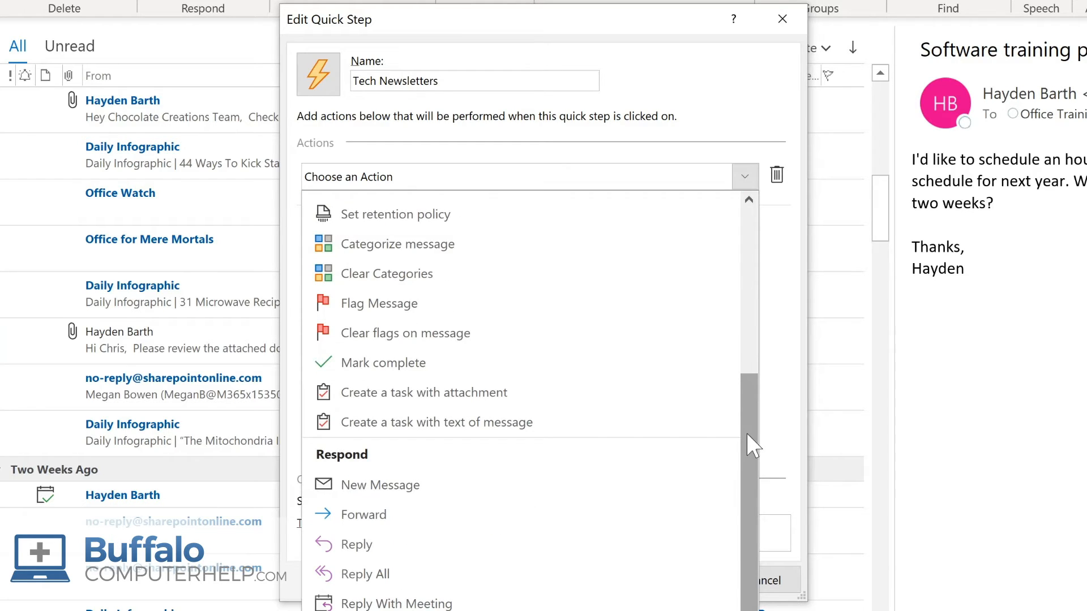
pyautogui.moveTo(747, 432); pyautogui.dragTo(742, 528)
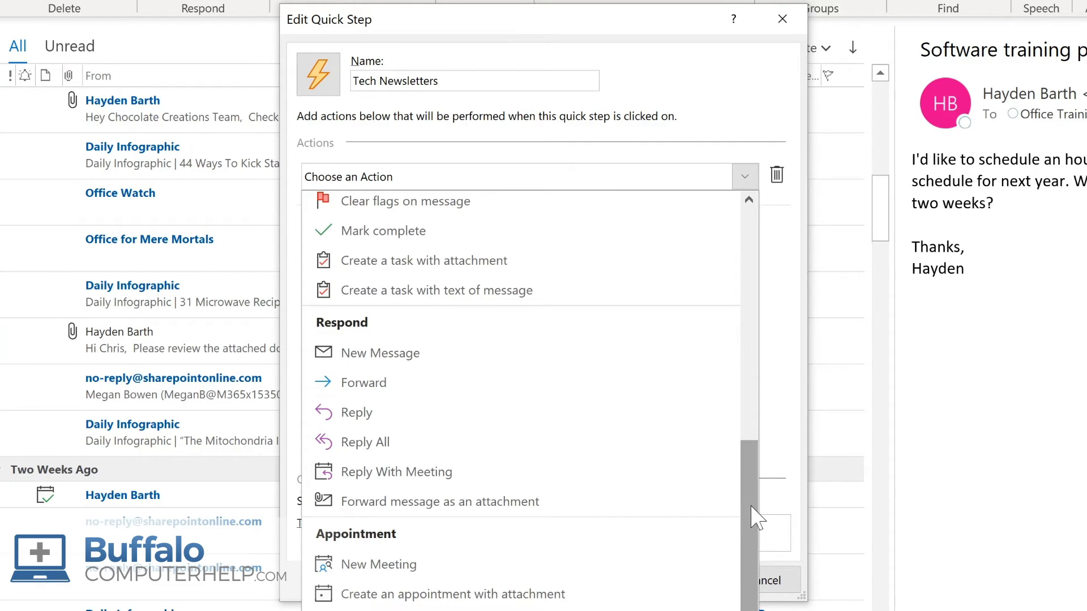
pyautogui.moveTo(756, 516); pyautogui.dragTo(749, 238)
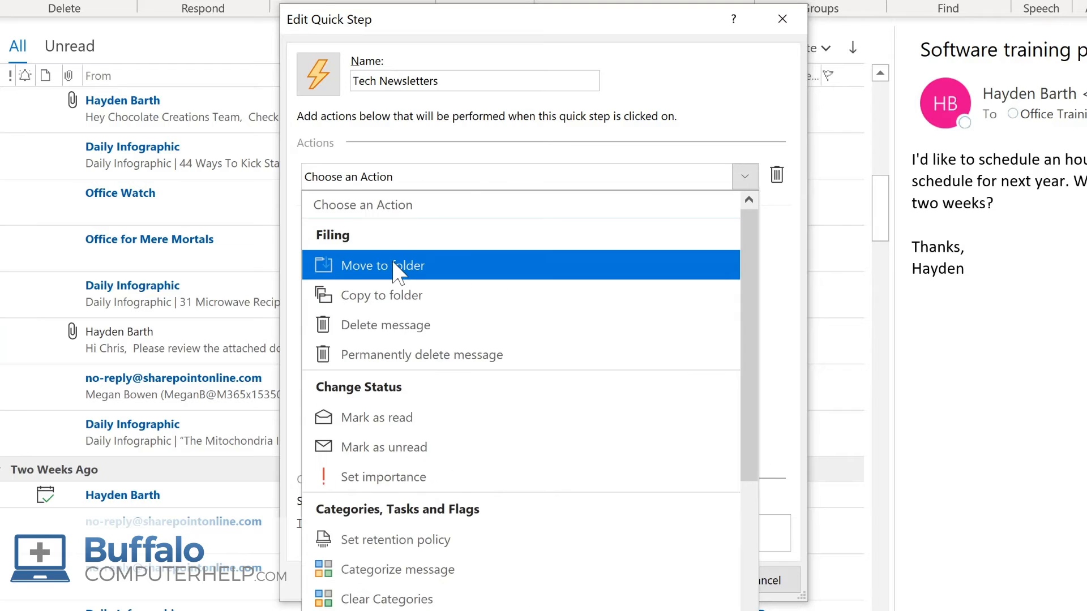
pyautogui.click(400, 202)
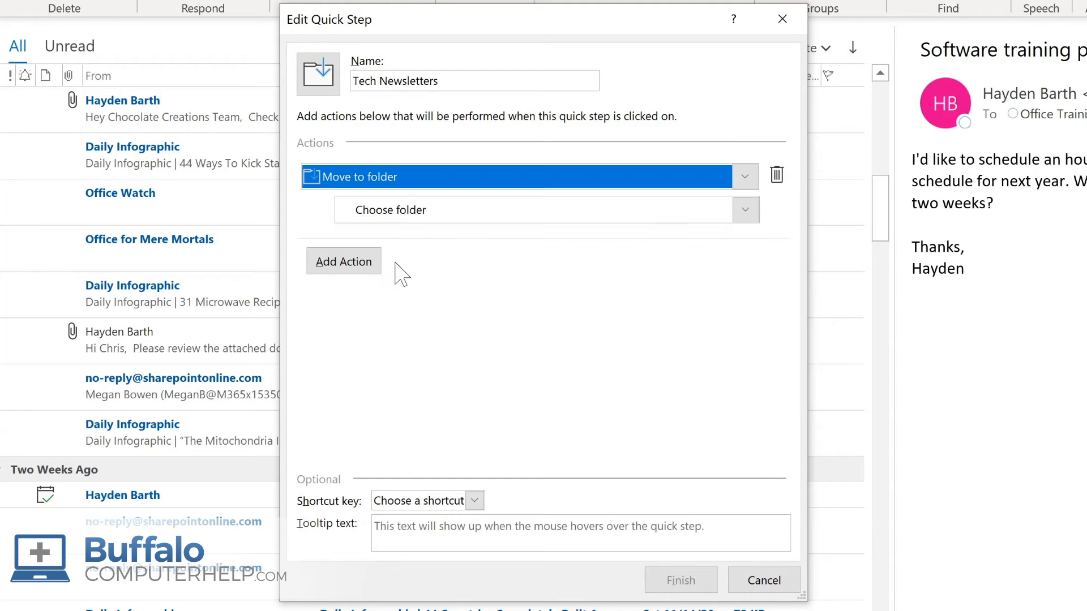
pyautogui.click(746, 210)
pyautogui.click(746, 211)
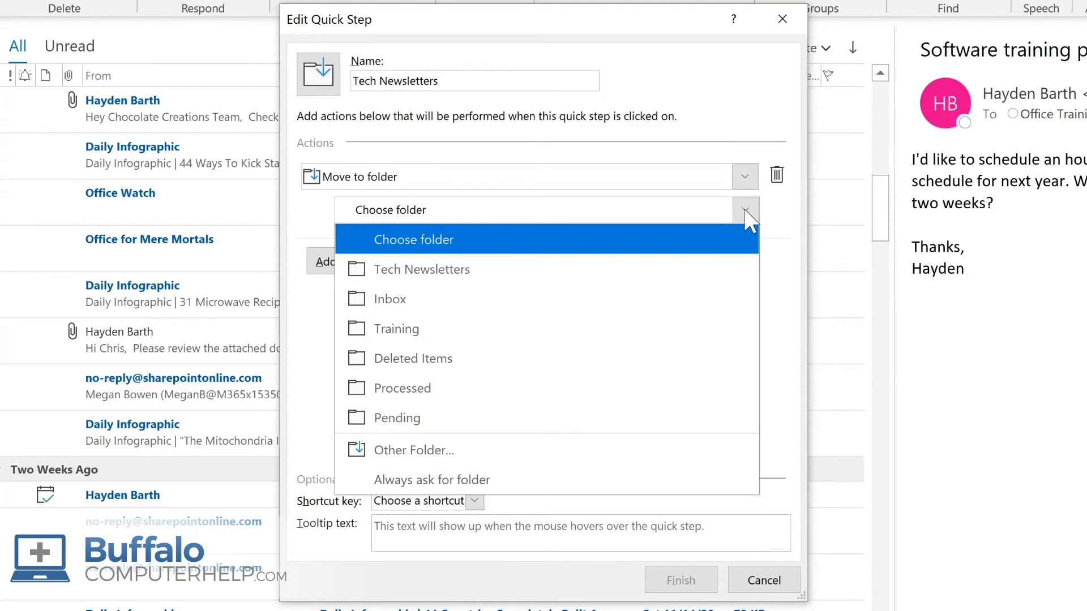
pyautogui.click(491, 271)
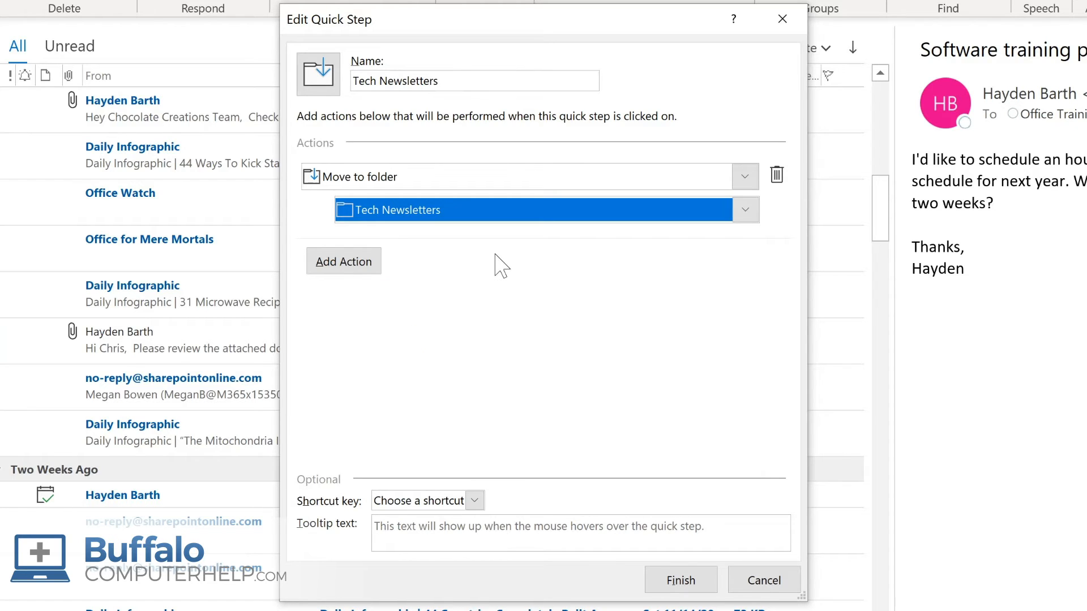
# Add a second action to the Tech Newsletters quick step that marks messages as read.
pyautogui.click(341, 266)
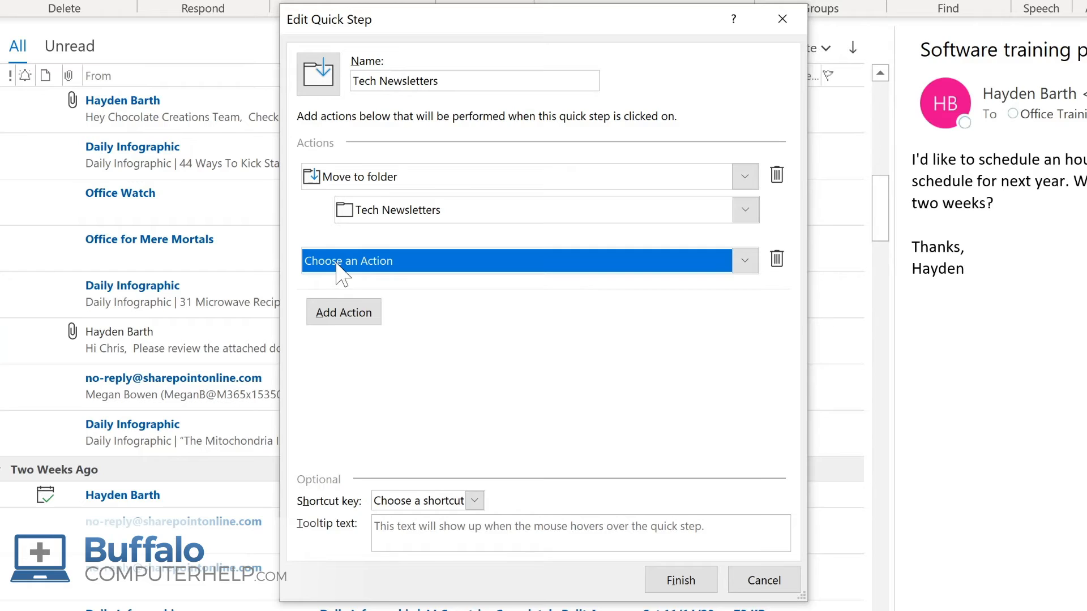
pyautogui.click(378, 262)
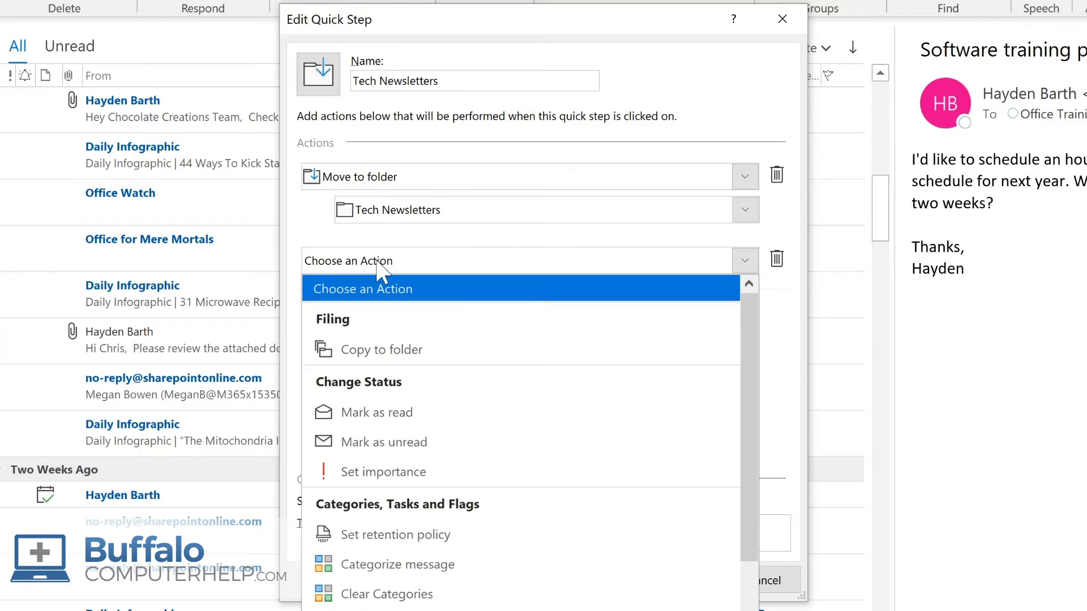
pyautogui.click(375, 411)
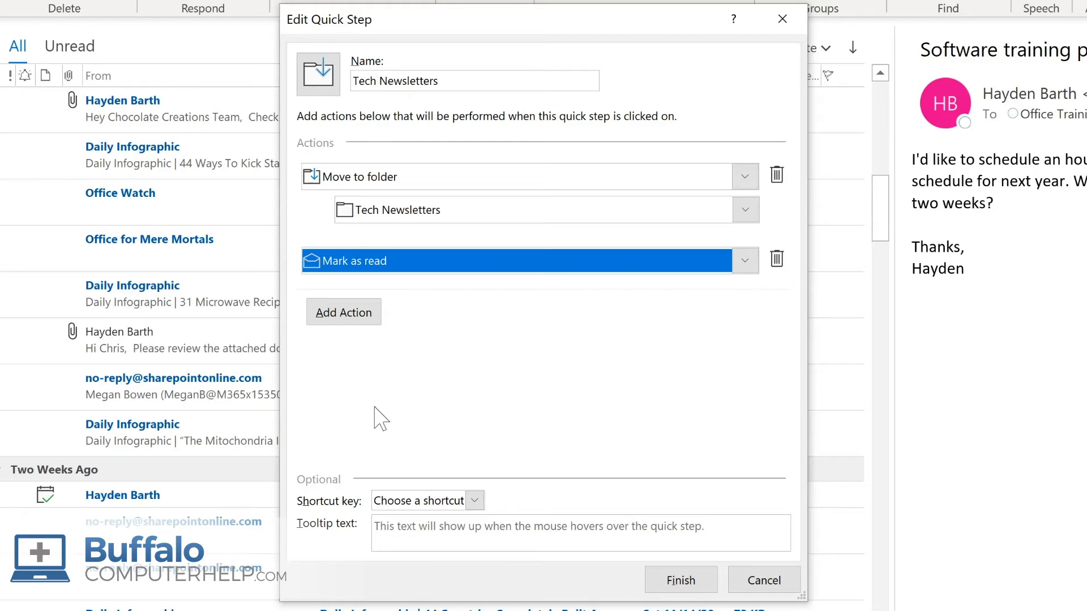
# Assign the shortcut CTRL+SHIFT+1 and tooltip text "Move to Tech Newsletter folder" to the quick step, and save it.
pyautogui.click(474, 501)
pyautogui.click(424, 544)
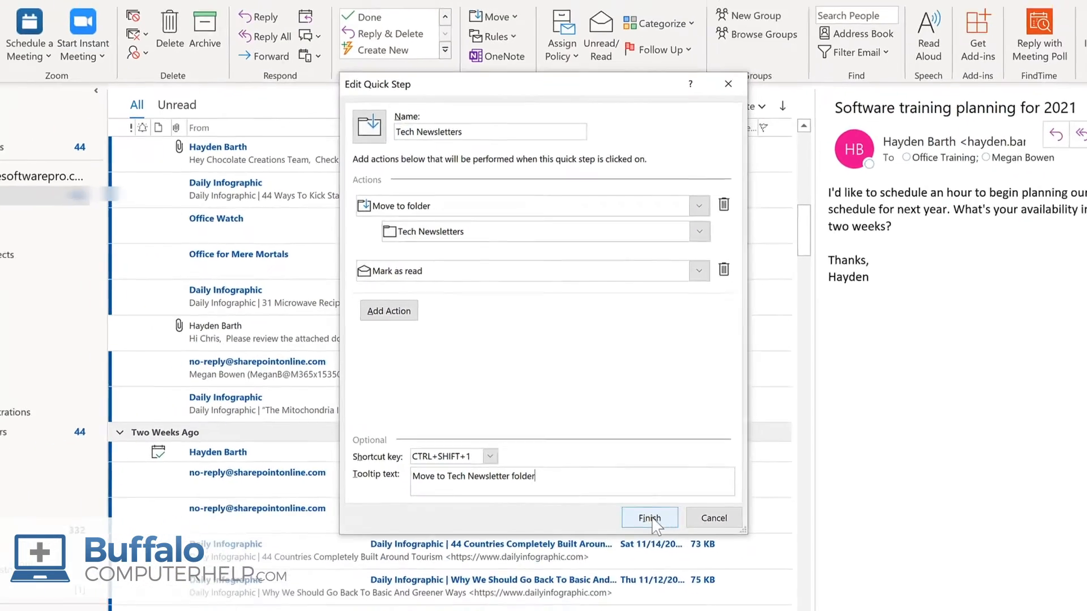
pyautogui.click(650, 519)
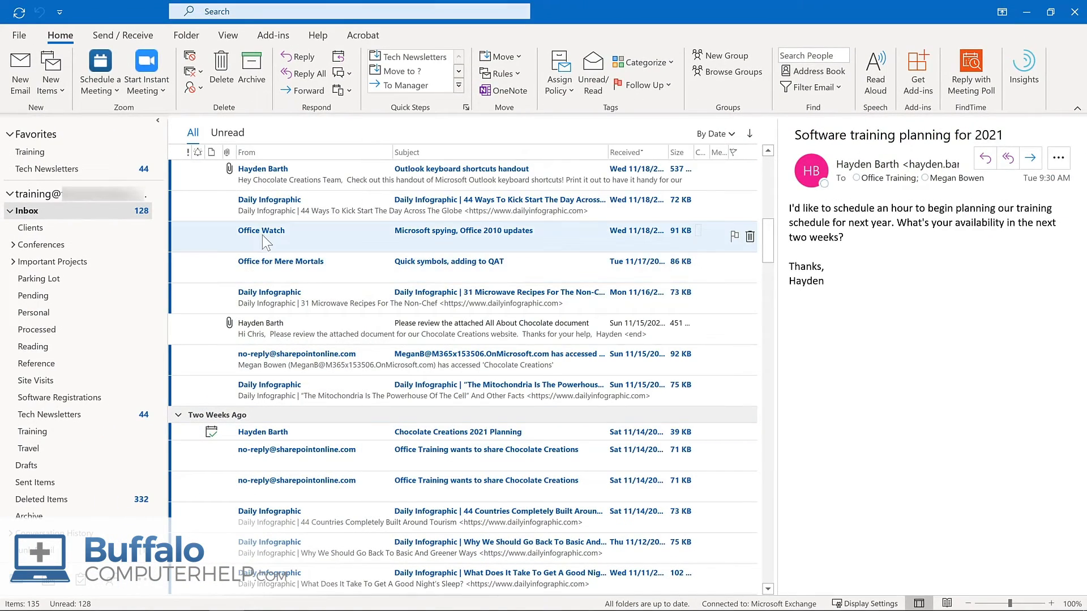
# Apply the Tech Newsletters quick step to the November 18 Office Watch message and the November 17 Office for Mere Mortals message.
pyautogui.click(262, 236)
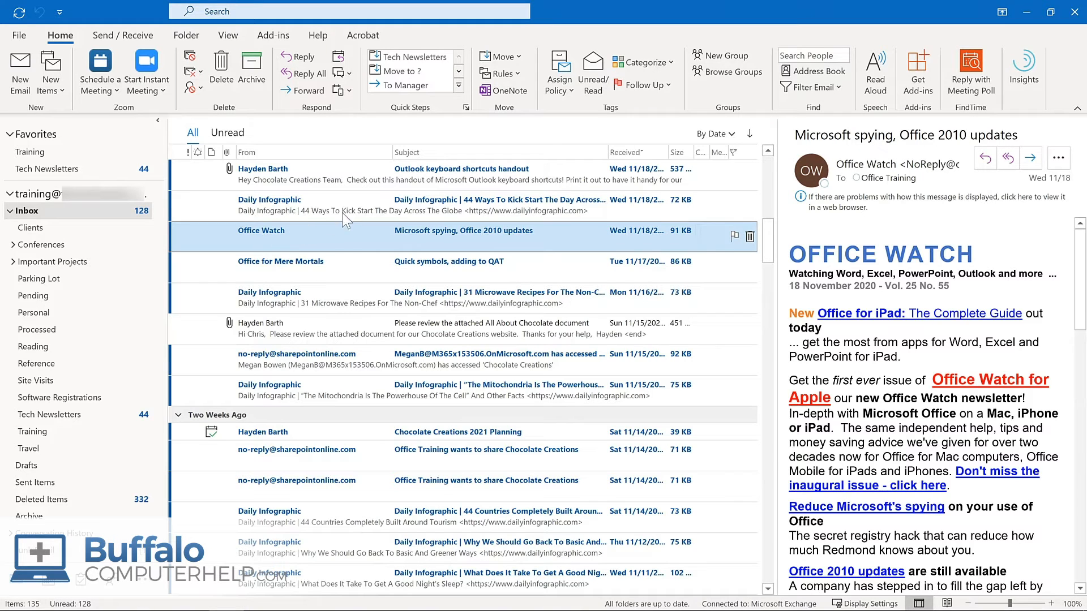
pyautogui.click(429, 56)
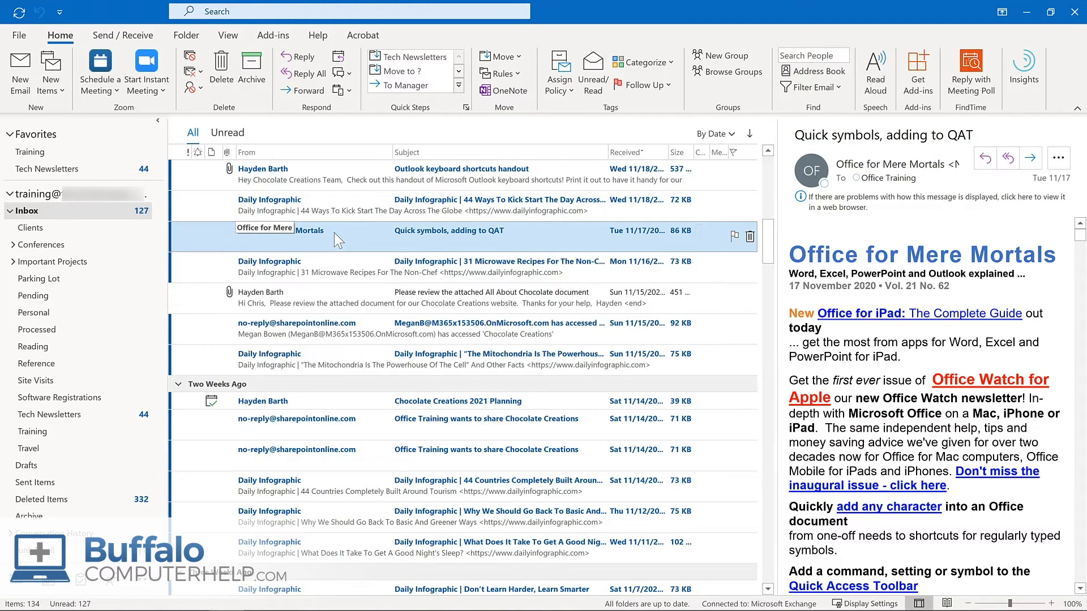
pyautogui.hotkey('ctrl', 'shift', '1')
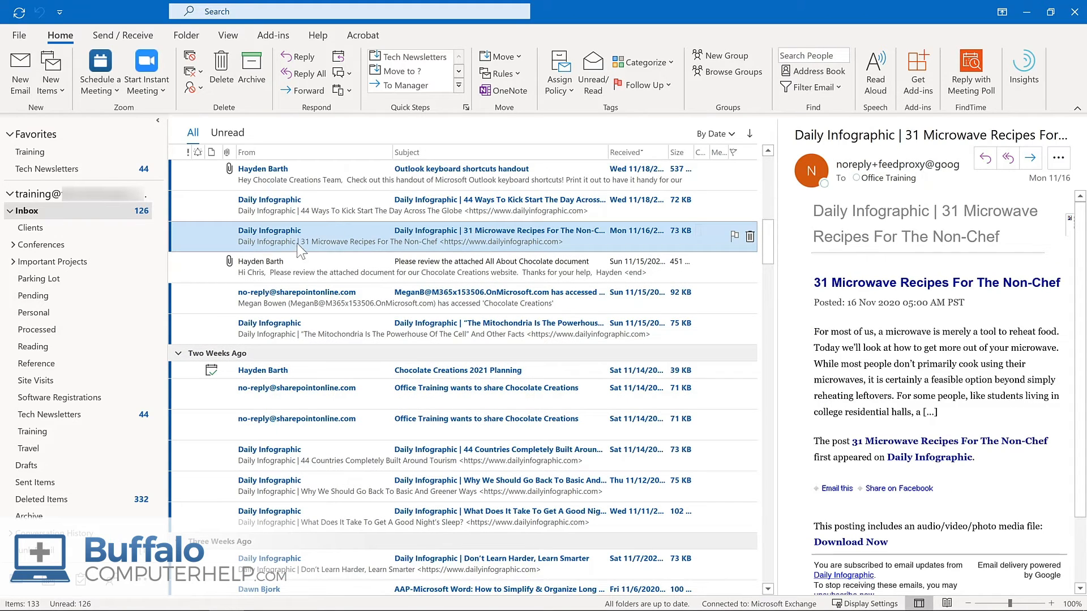
# Look in the Tech Newsletters folder for the moved messages, and open the quick steps manager.
pyautogui.click(94, 415)
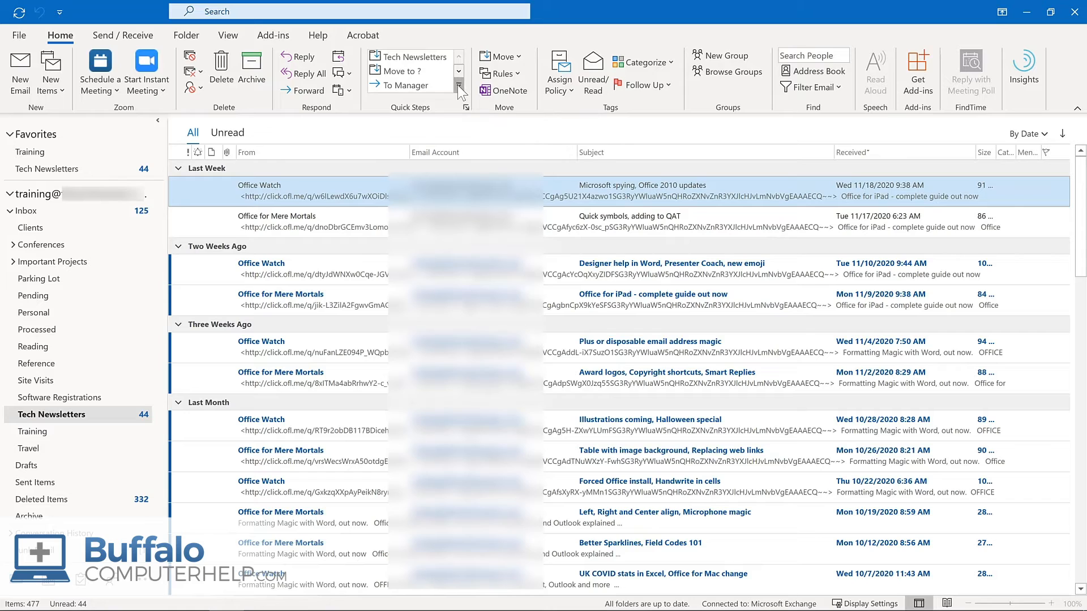
pyautogui.click(458, 85)
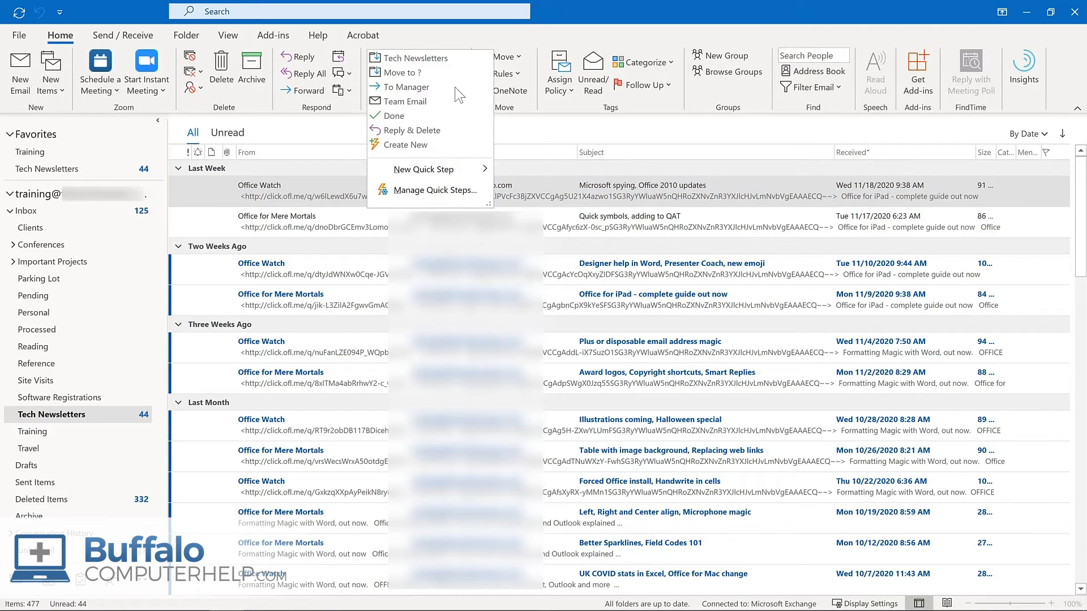
pyautogui.click(417, 191)
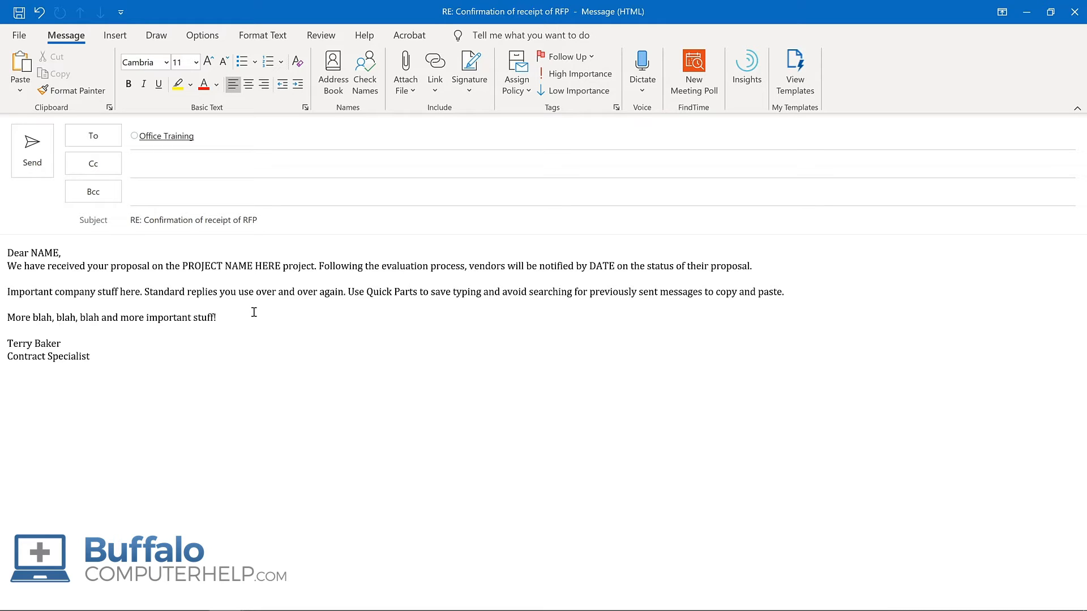
# Start saving the entire RFP confirmation reply body to the Quick Part gallery under the name "Proposal response".
pyautogui.hotkey('ctrl', 'a')
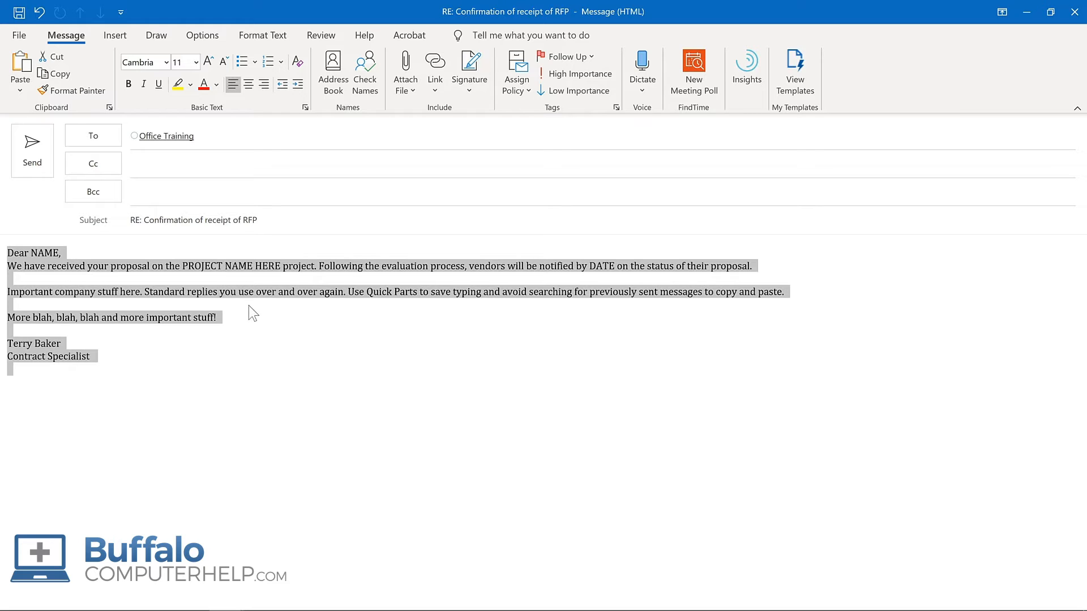
pyautogui.click(104, 36)
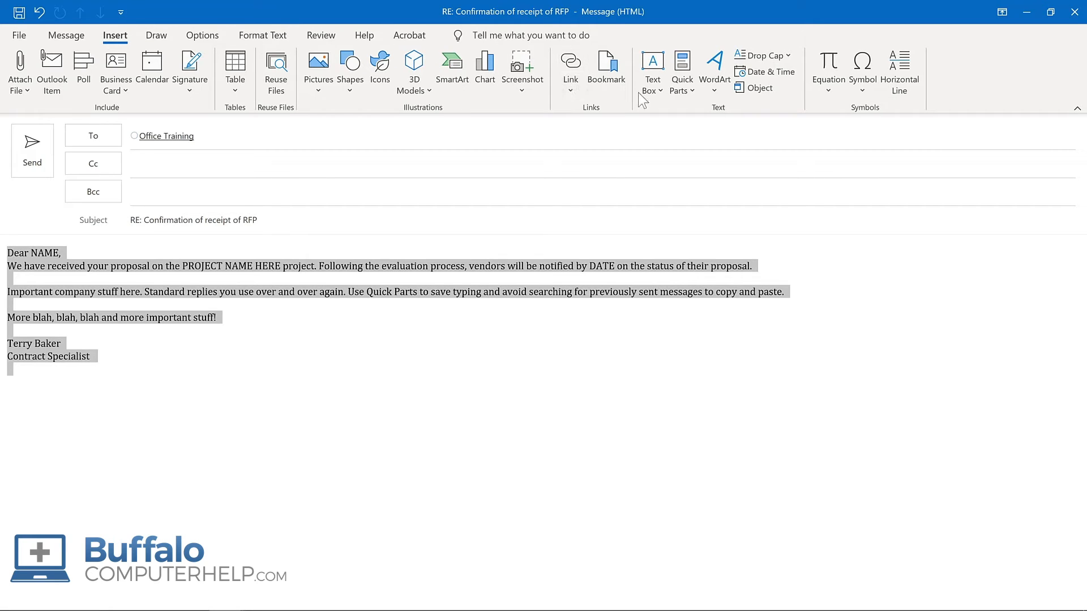
pyautogui.click(692, 93)
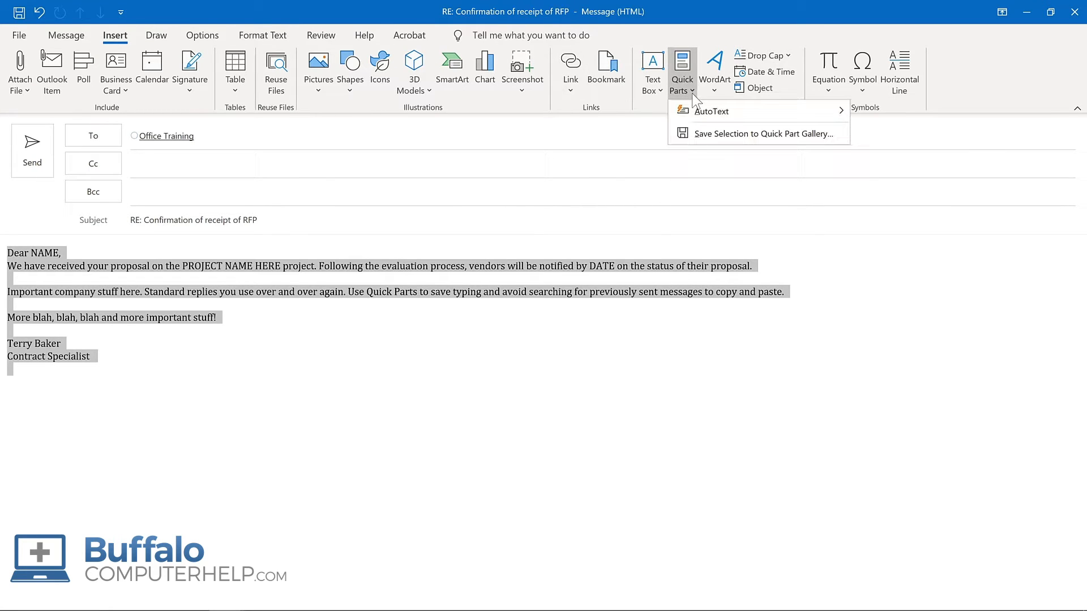
pyautogui.click(712, 135)
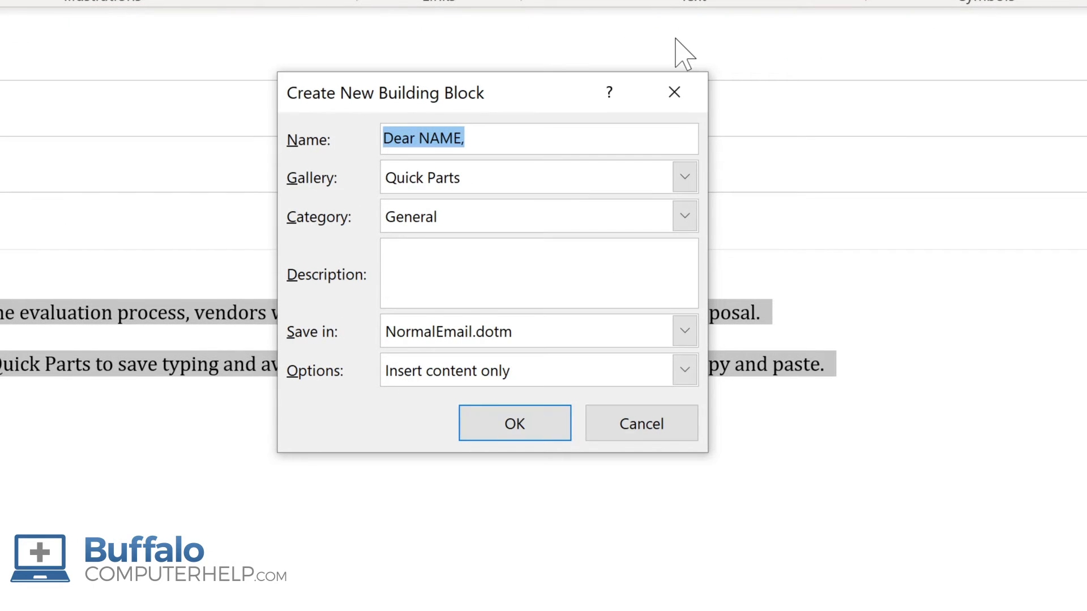
pyautogui.write('Proposal response')
# Create a new category named Proposals for the Proposal response building block.
pyautogui.click(685, 216)
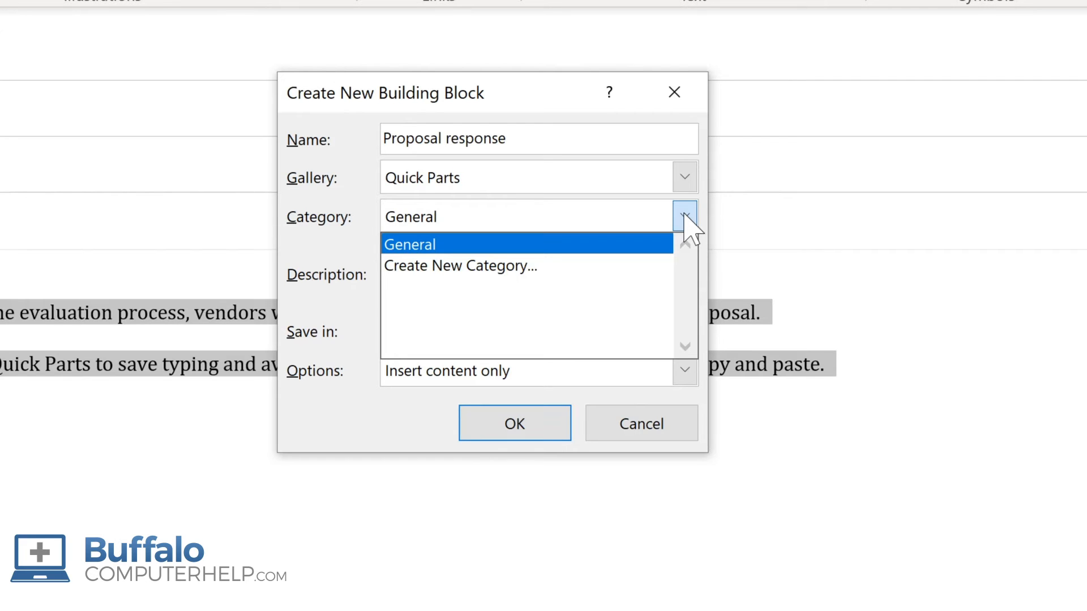
pyautogui.click(461, 265)
pyautogui.write('Pro')
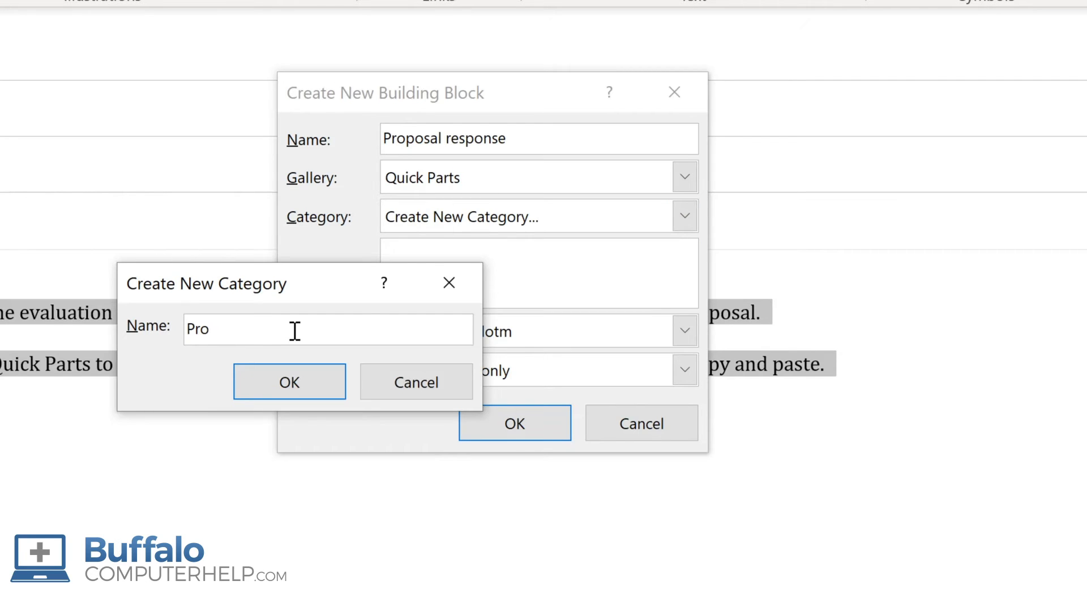
pyautogui.write('posals')
pyautogui.press('Return')
# Describe the building block as "Response to project proposals", keep the Insert content only option, and save it.
pyautogui.click(426, 252)
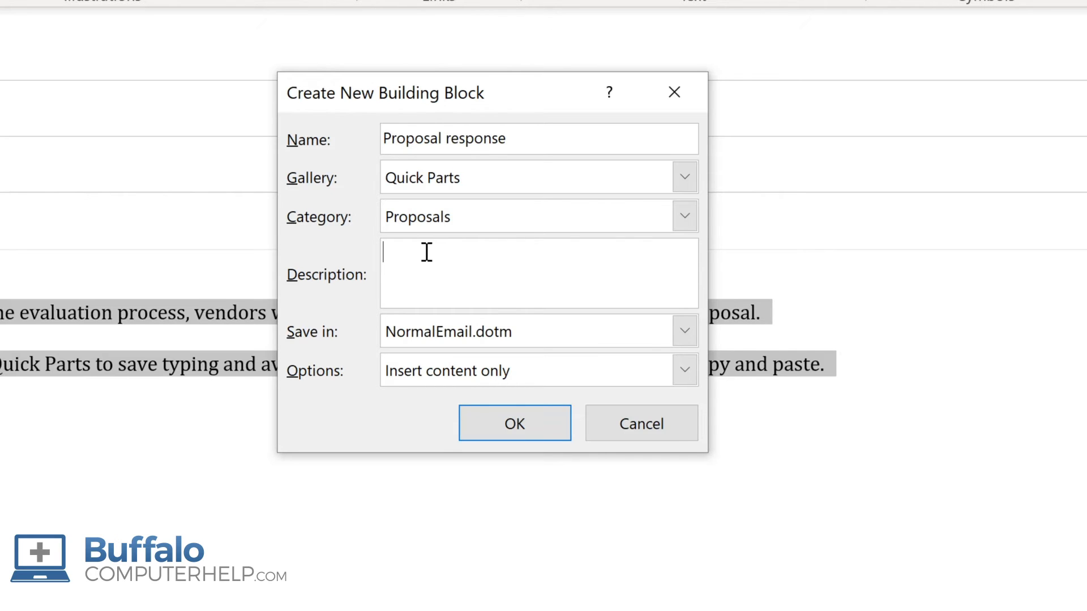
pyautogui.write('Response to project proposals')
pyautogui.click(686, 372)
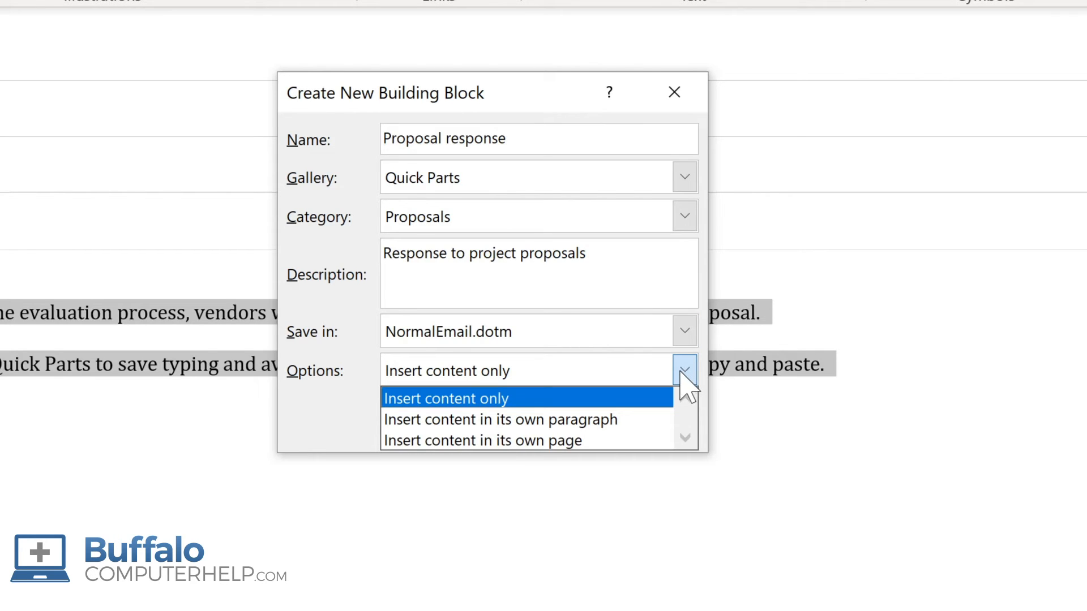
pyautogui.click(682, 372)
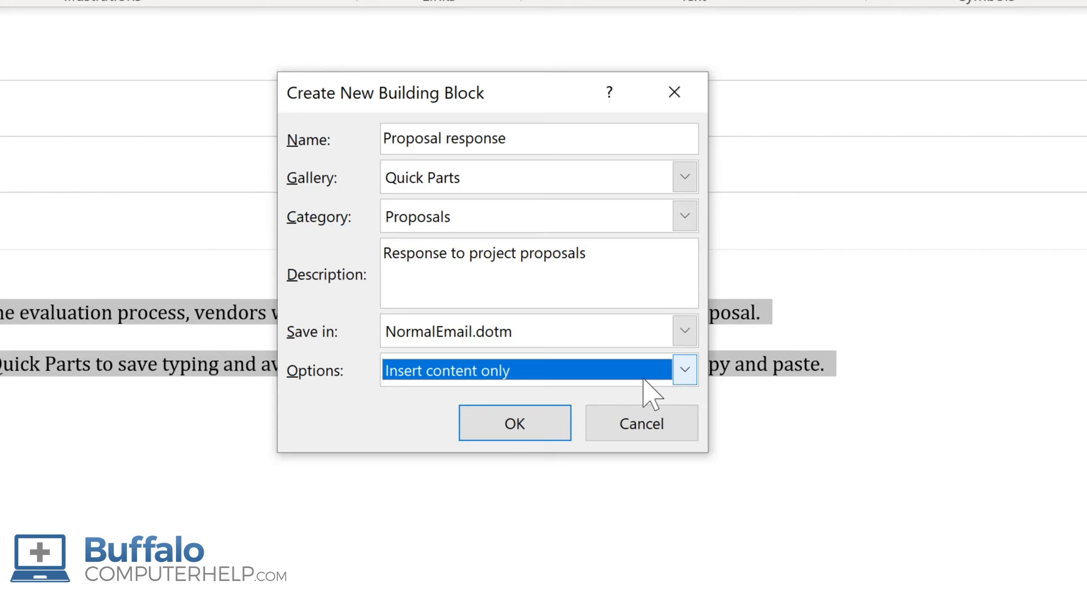
pyautogui.click(520, 436)
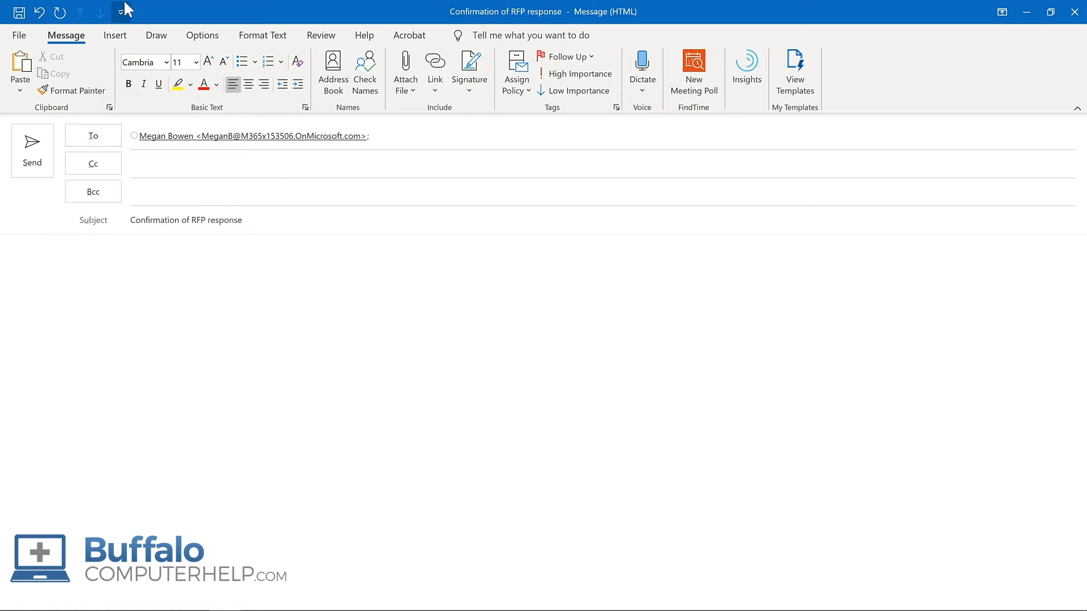
# Insert the Proposal response Quick Part into the body of the "Confirmation of RFP response" message.
pyautogui.click(119, 39)
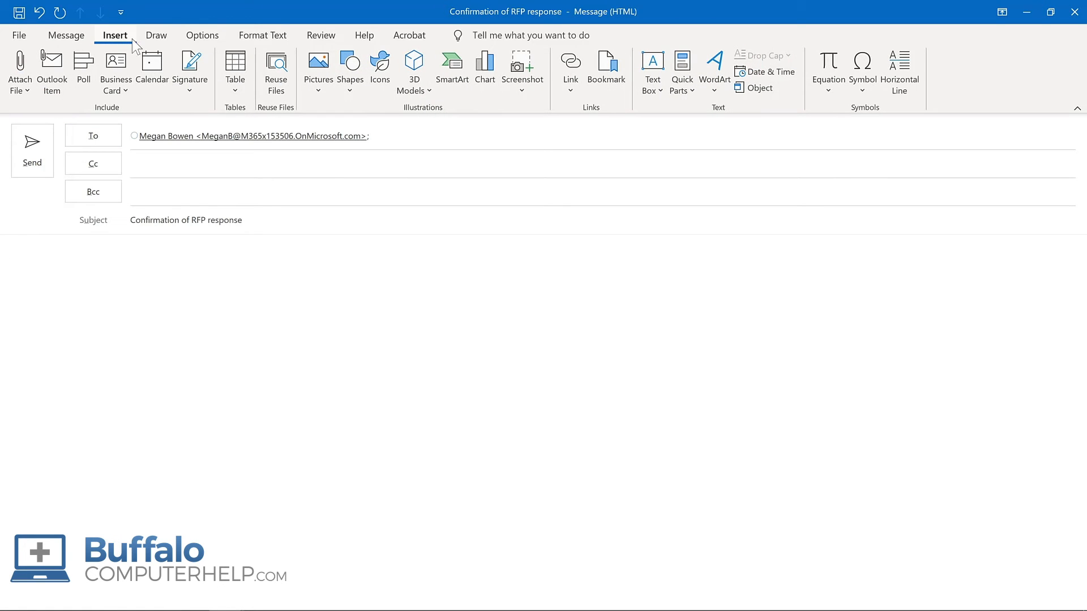
pyautogui.click(682, 101)
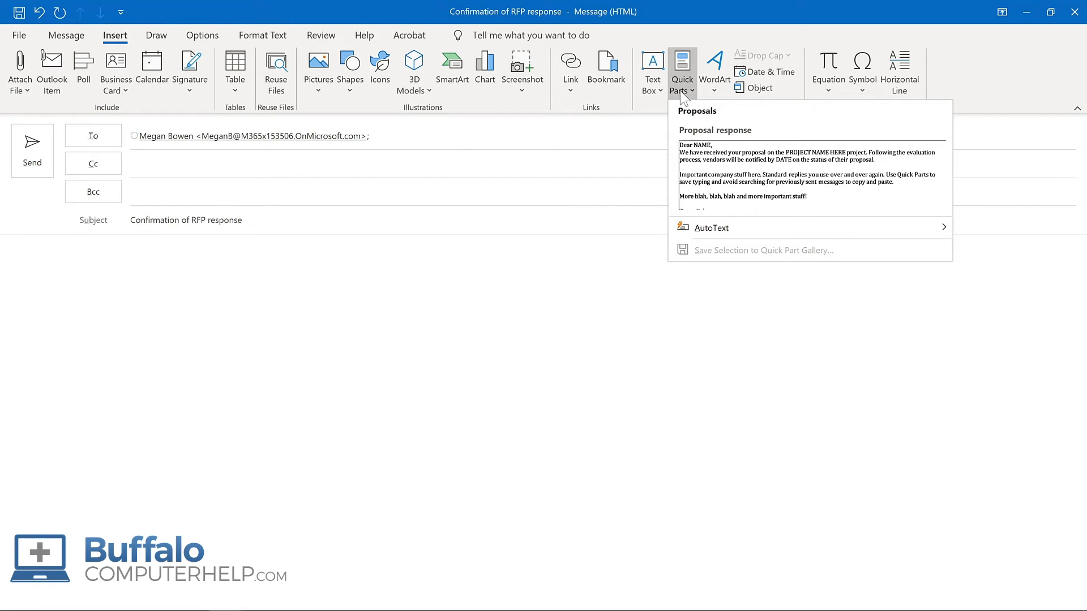
pyautogui.click(728, 158)
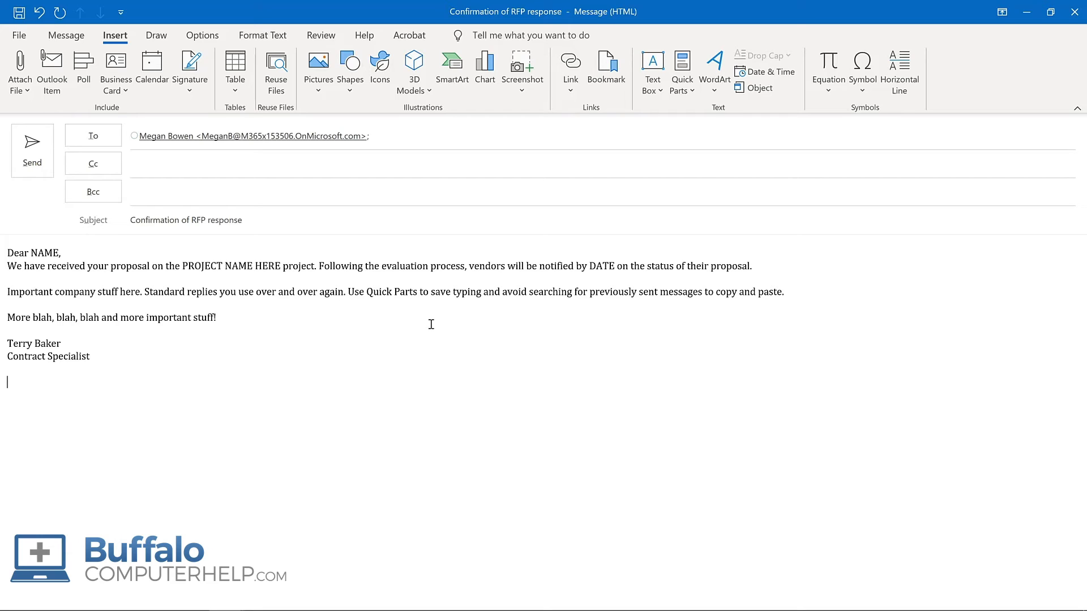
# Open the building block organizer from the options of the Proposal response Quick Part.
pyautogui.click(683, 80)
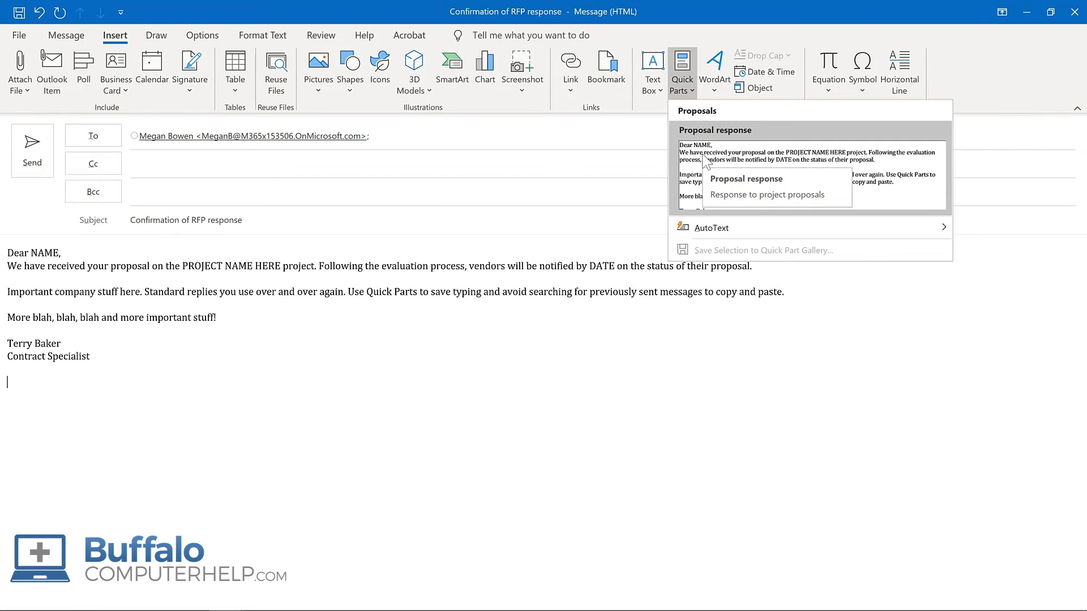
pyautogui.rightClick(707, 163)
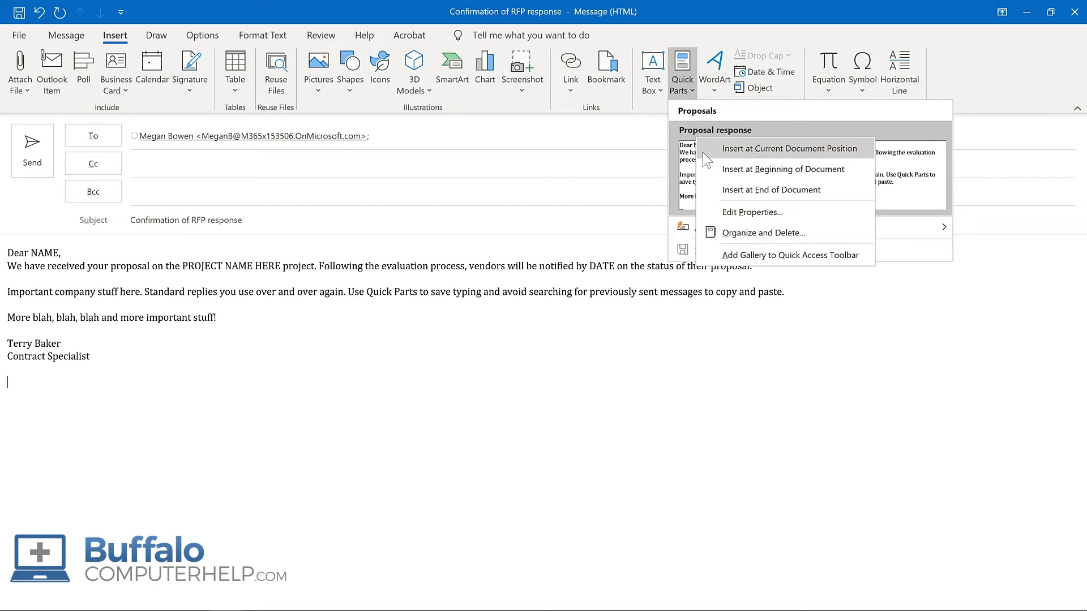
pyautogui.click(729, 230)
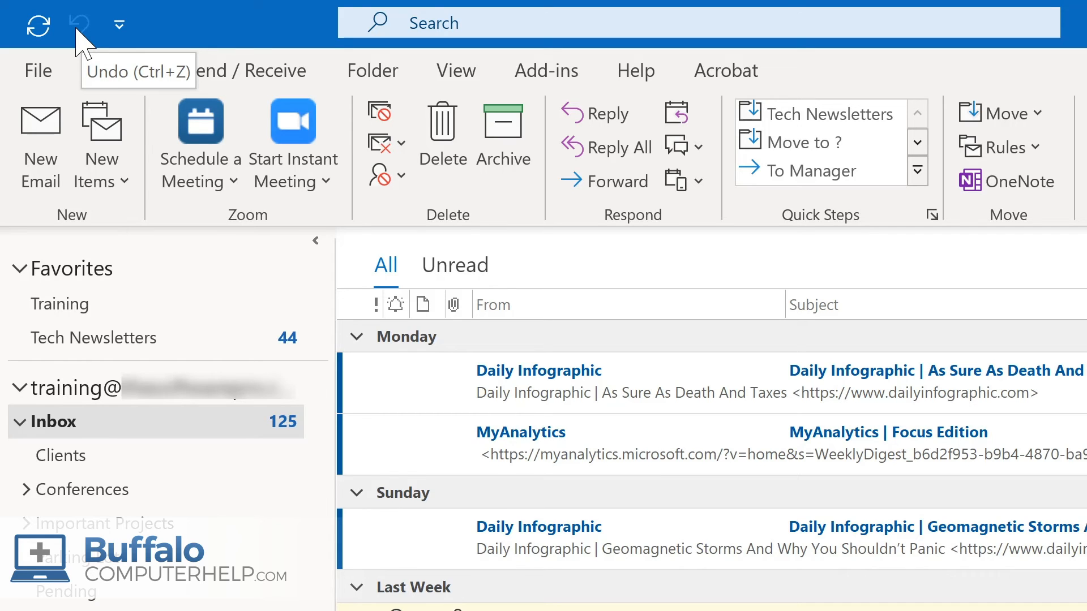
# Add Reply, Reply All and Forward to the main mail window's Quick Access Toolbar.
pyautogui.click(120, 25)
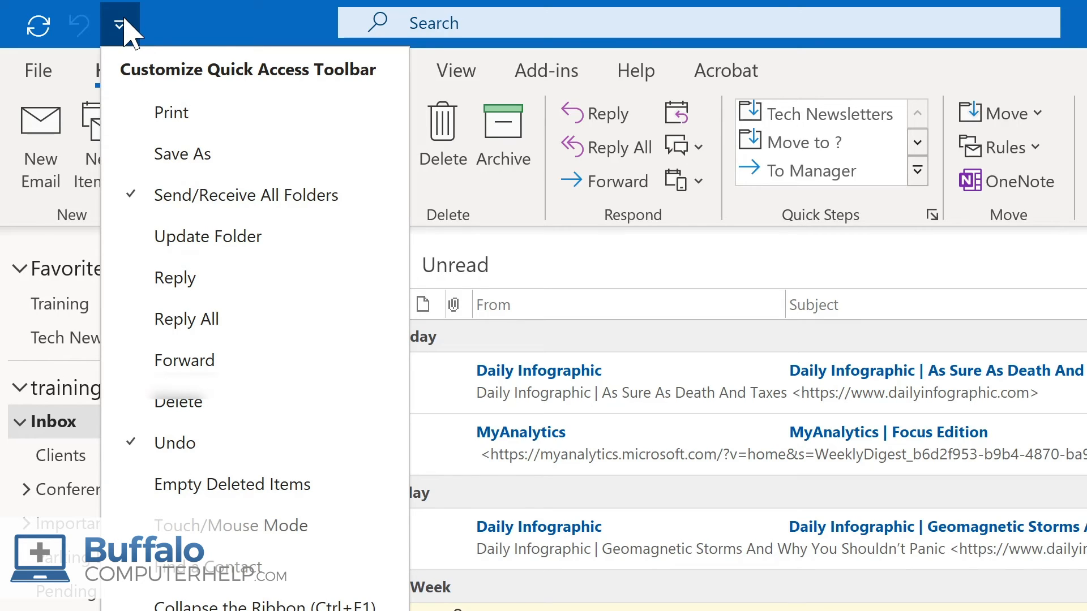
pyautogui.click(175, 278)
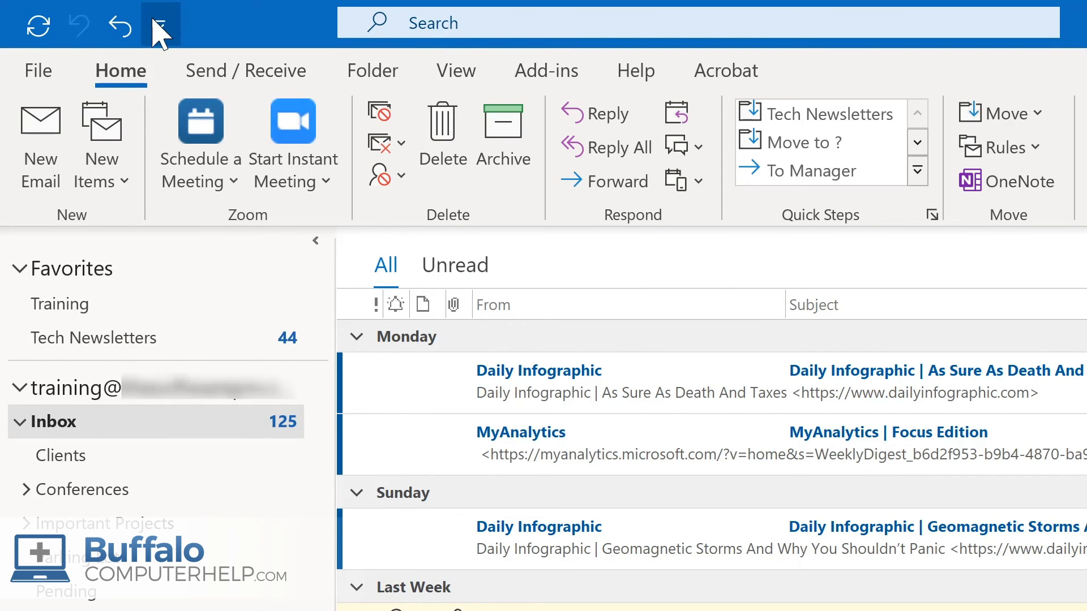
pyautogui.click(164, 26)
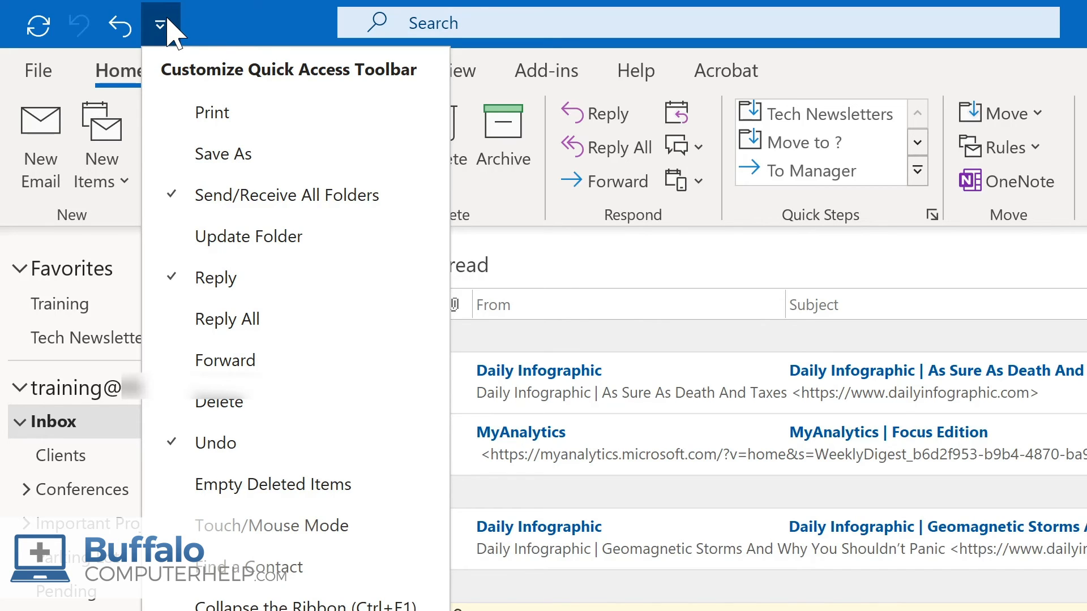
pyautogui.click(201, 322)
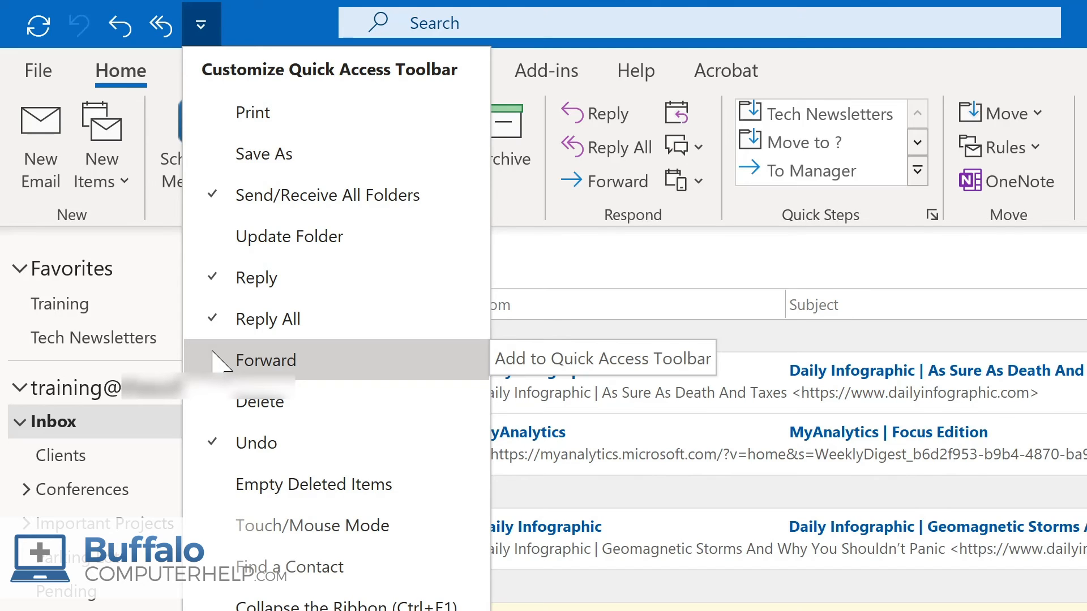
pyautogui.click(215, 360)
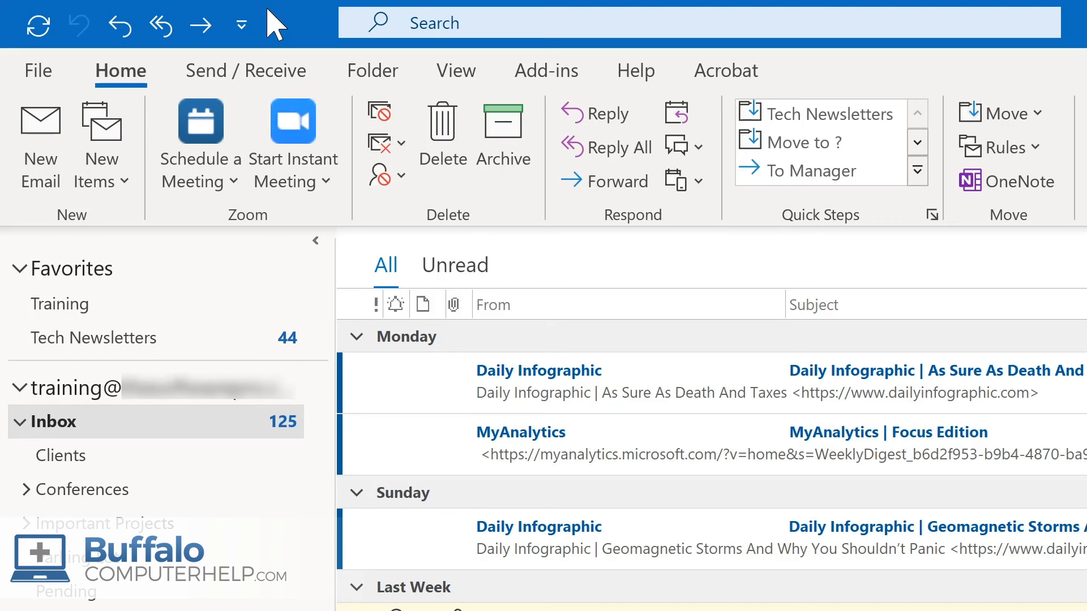
# Create a new email message and add the Quick Parts command to the message window's Quick Access Toolbar.
pyautogui.hotkey('ctrl', 'n')
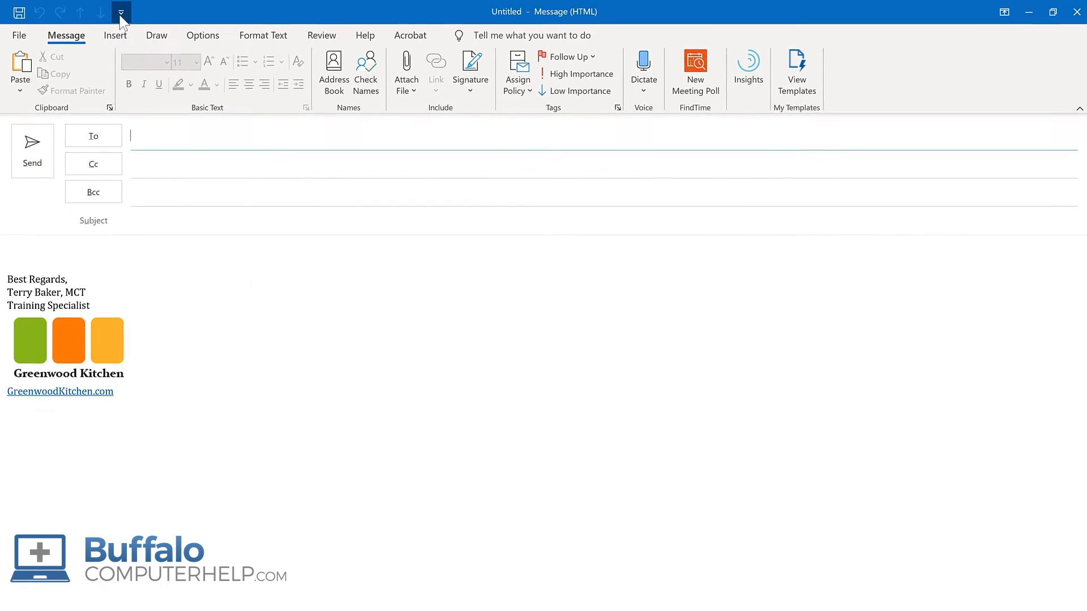
pyautogui.click(120, 16)
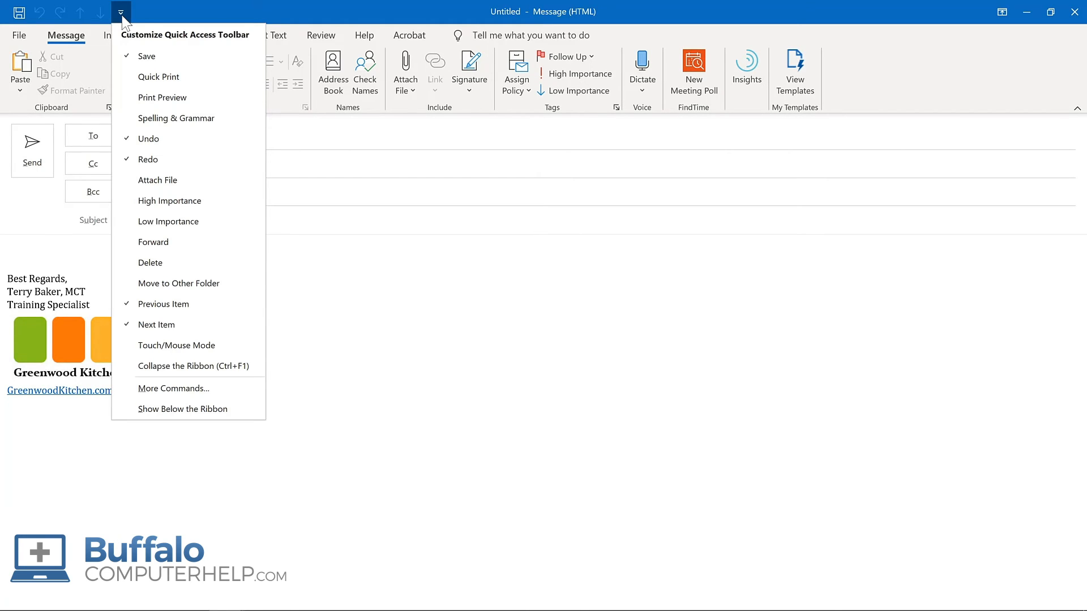
pyautogui.click(121, 15)
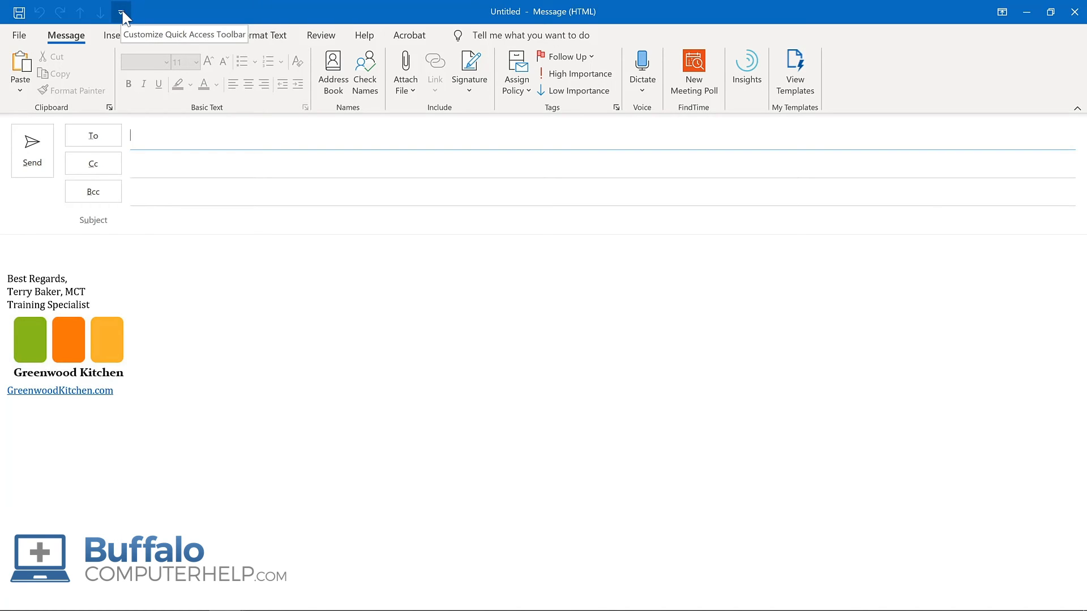
pyautogui.click(43, 242)
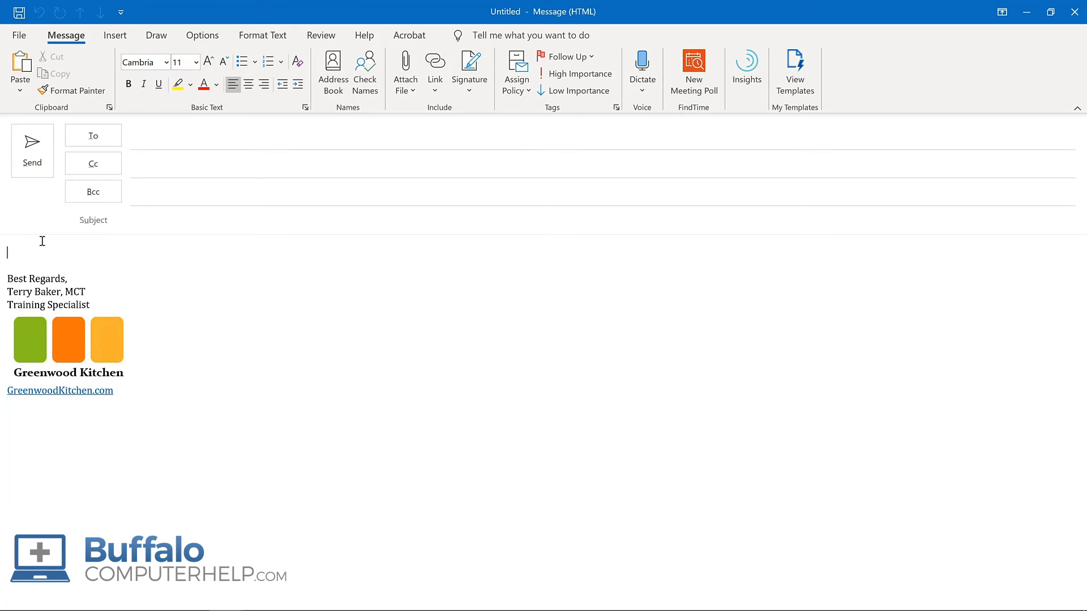
pyautogui.click(112, 36)
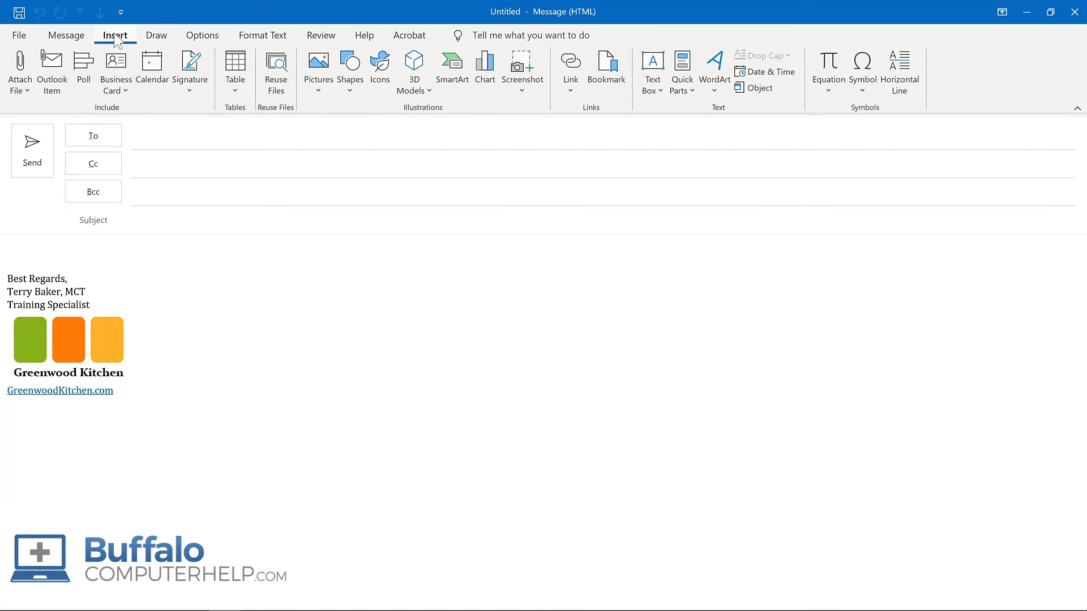
pyautogui.rightClick(682, 66)
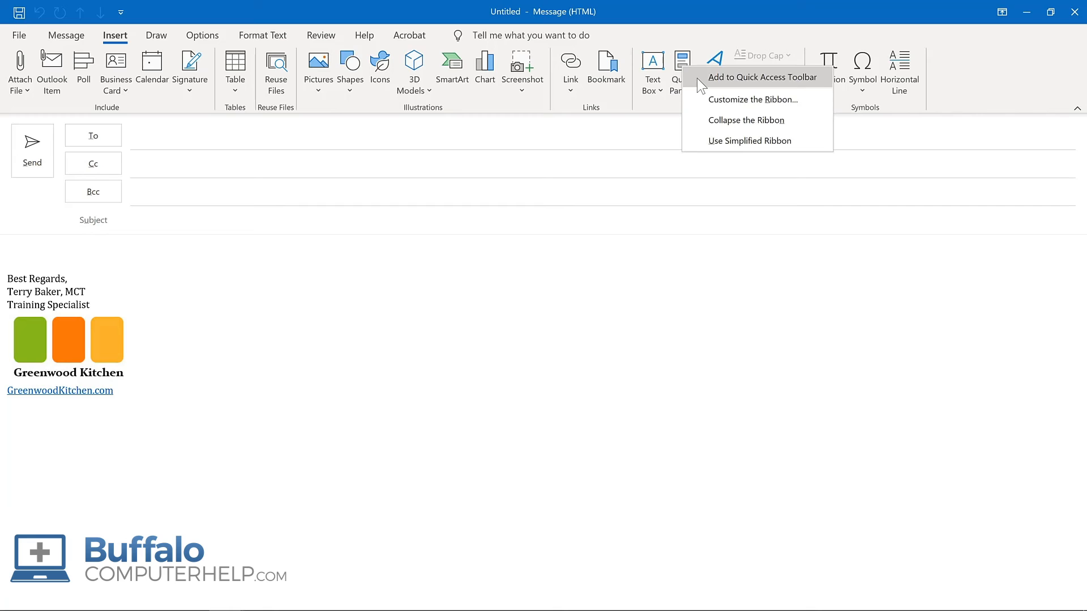
pyautogui.click(698, 78)
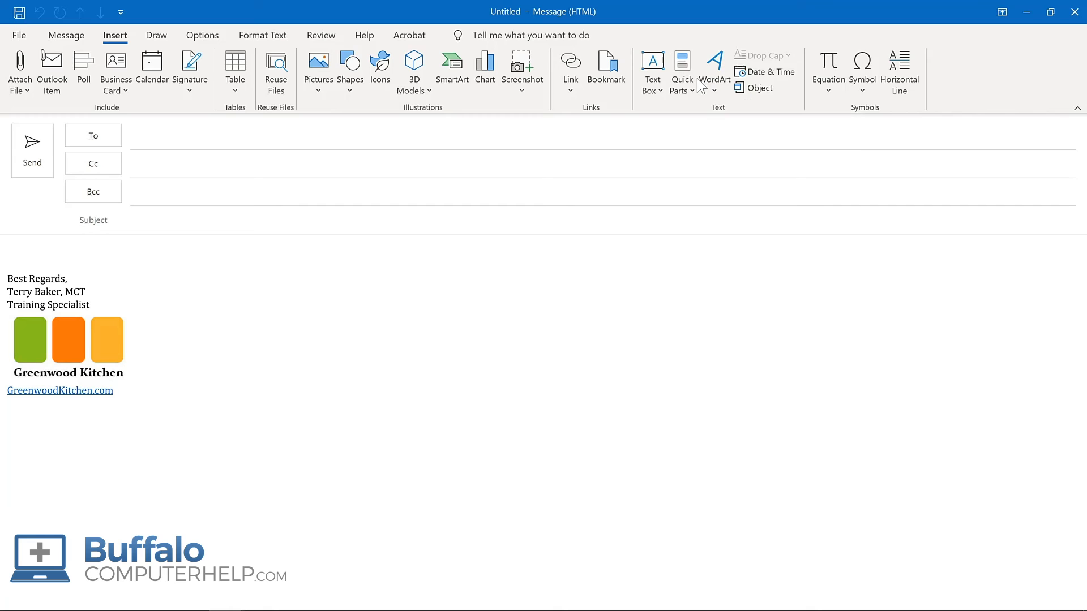
# Add the Delay Delivery command to the message window's Quick Access Toolbar and open the toolbar's customization choices.
pyautogui.click(203, 37)
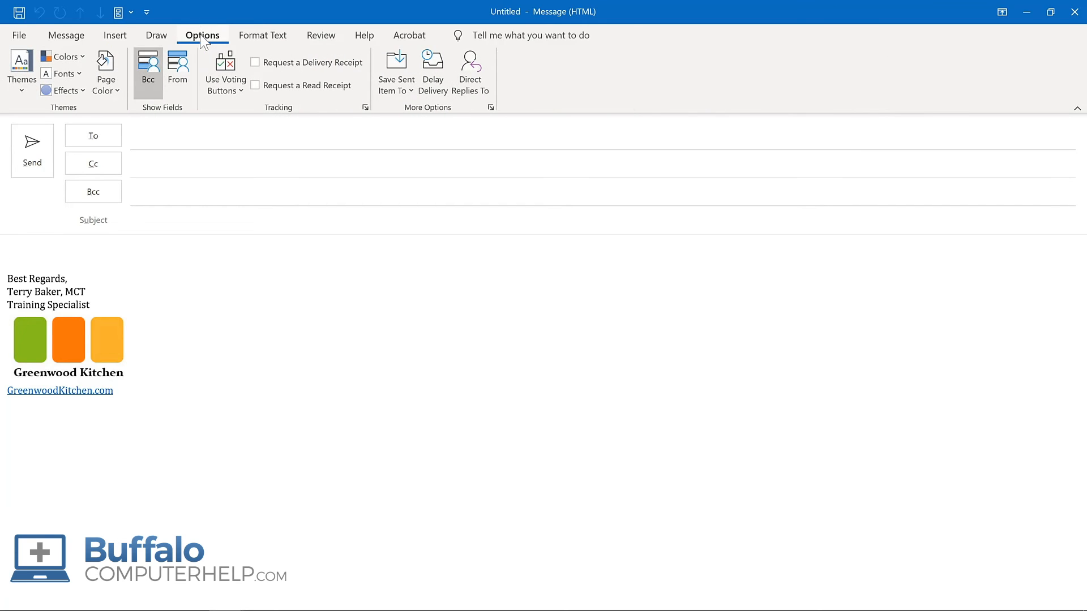
pyautogui.rightClick(438, 72)
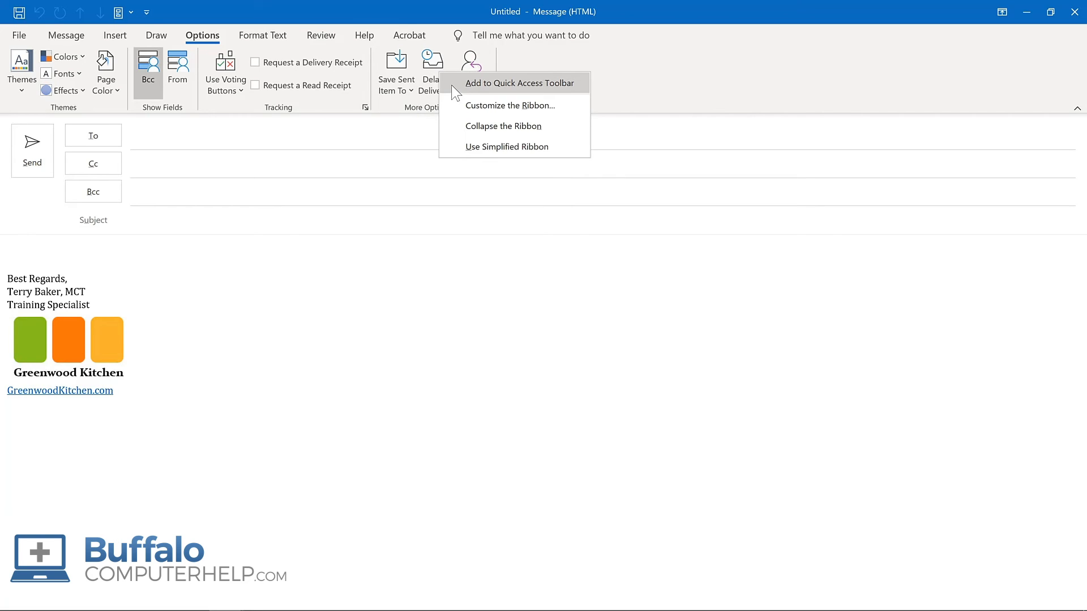
pyautogui.click(454, 84)
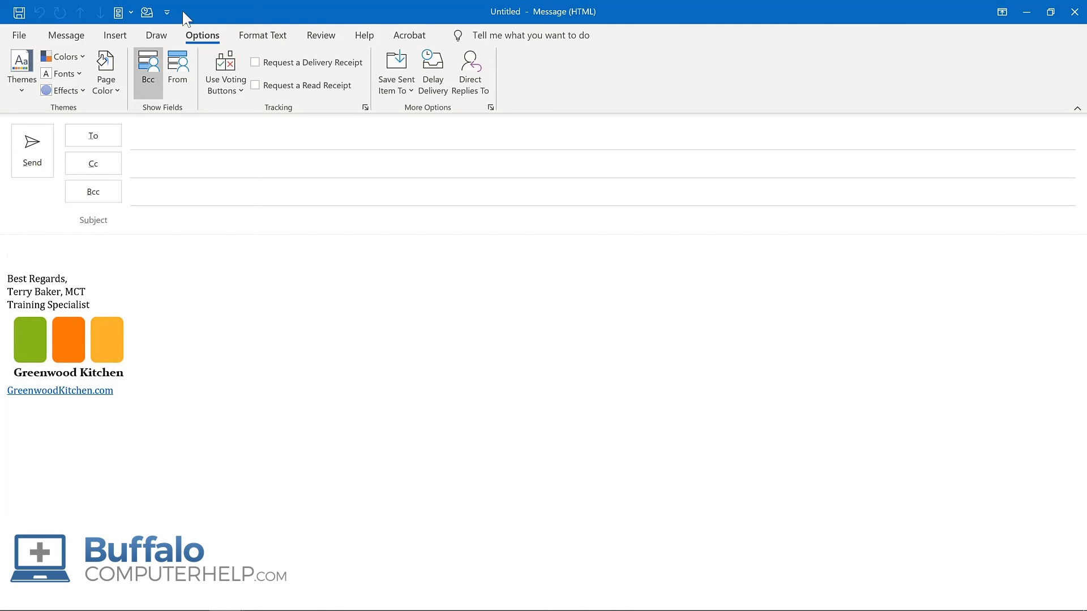
pyautogui.click(167, 12)
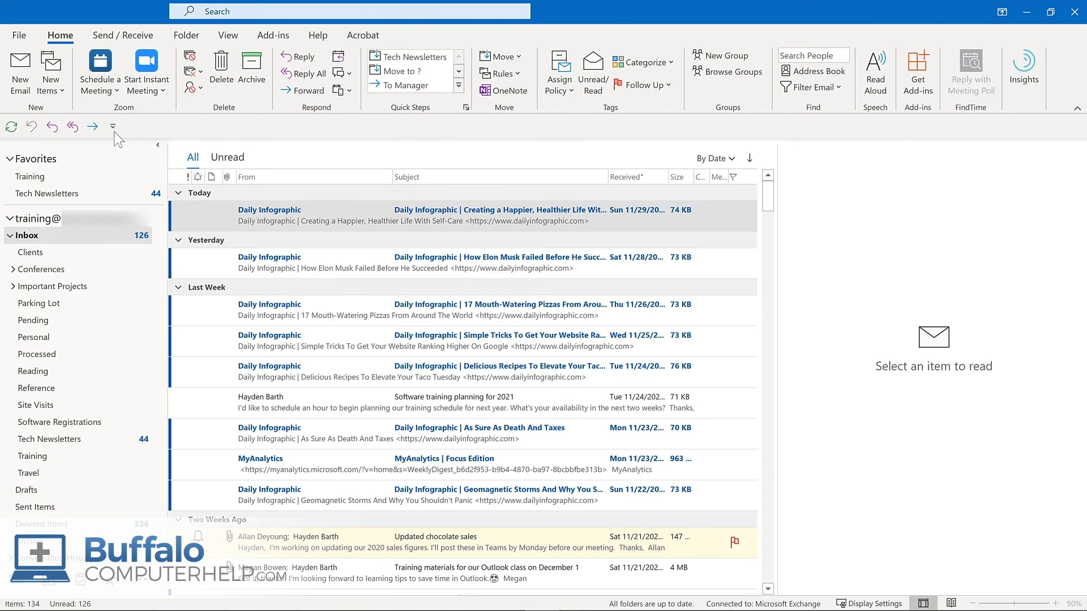
# In the main window's Quick Access Toolbar options, add Manage Rules & Alerts, Meeting, New Email and New Task to the toolbar.
pyautogui.click(113, 128)
pyautogui.click(112, 126)
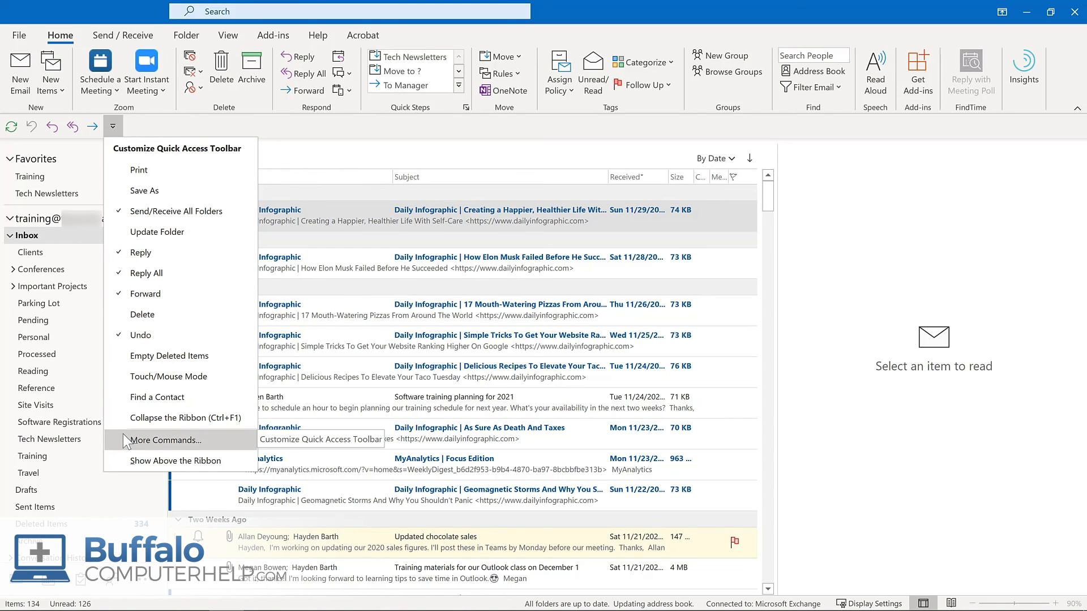
pyautogui.rightClick(67, 130)
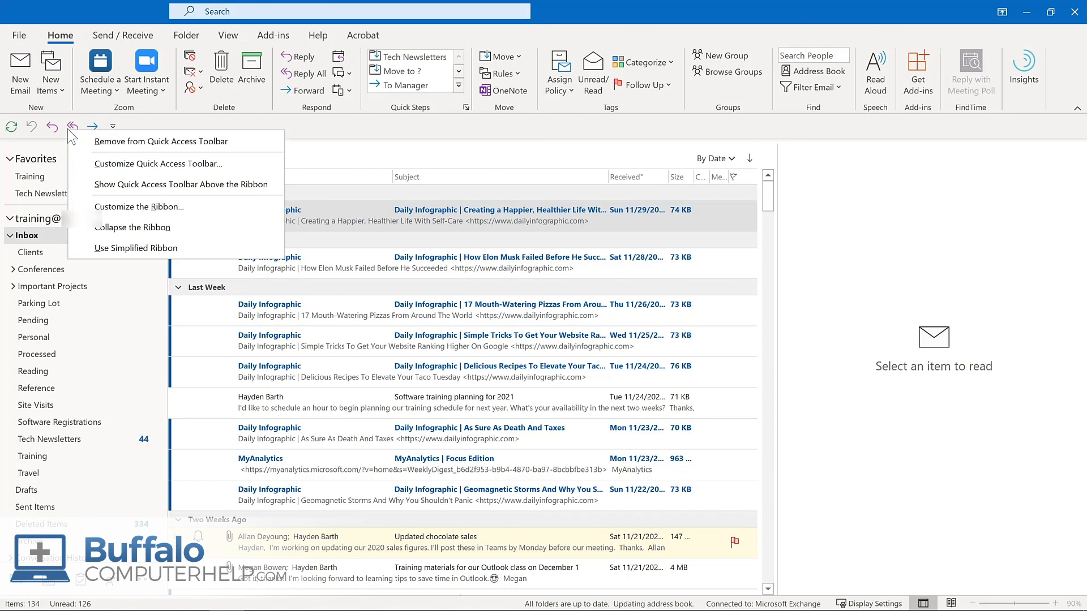
pyautogui.click(88, 161)
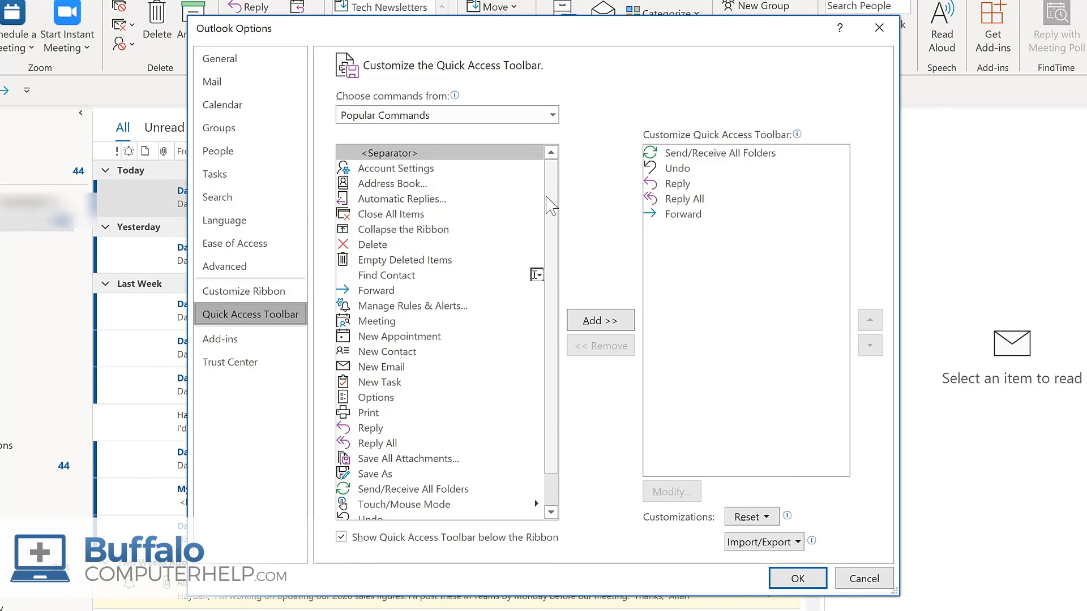
pyautogui.click(412, 311)
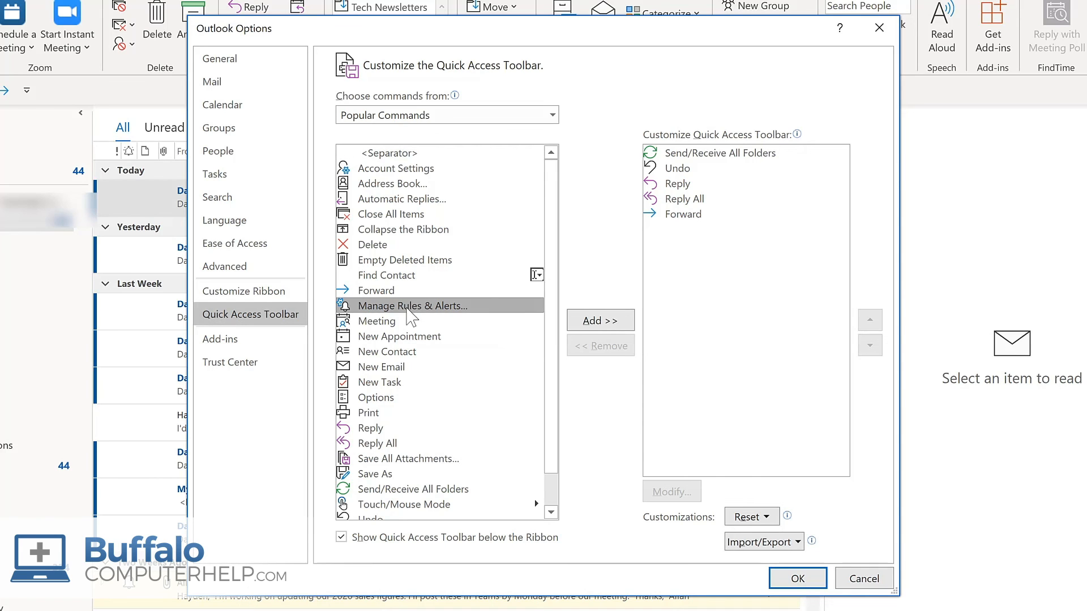
pyautogui.click(606, 328)
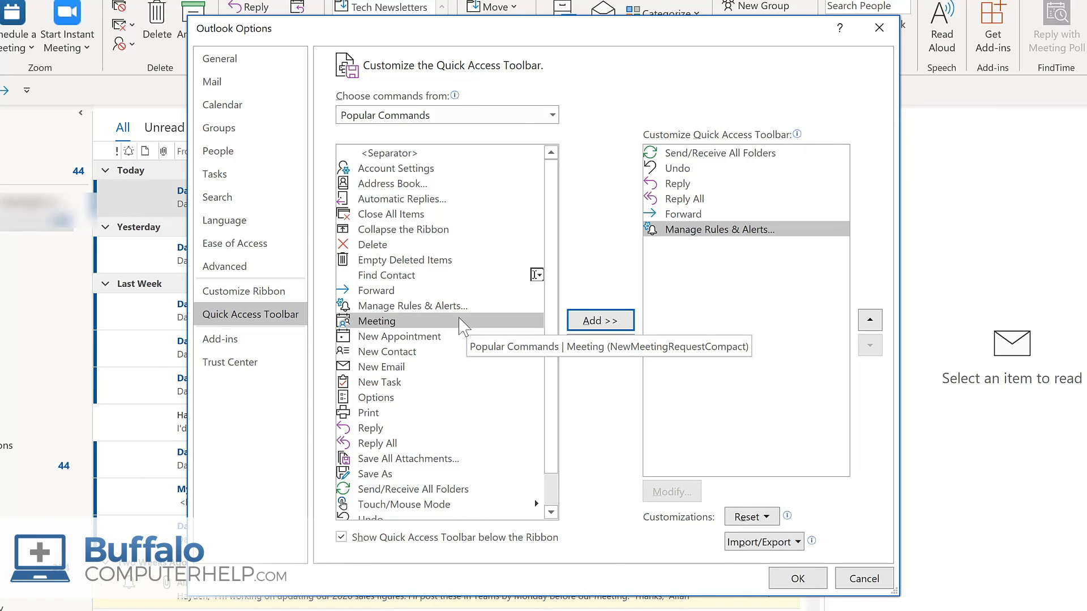
pyautogui.click(593, 323)
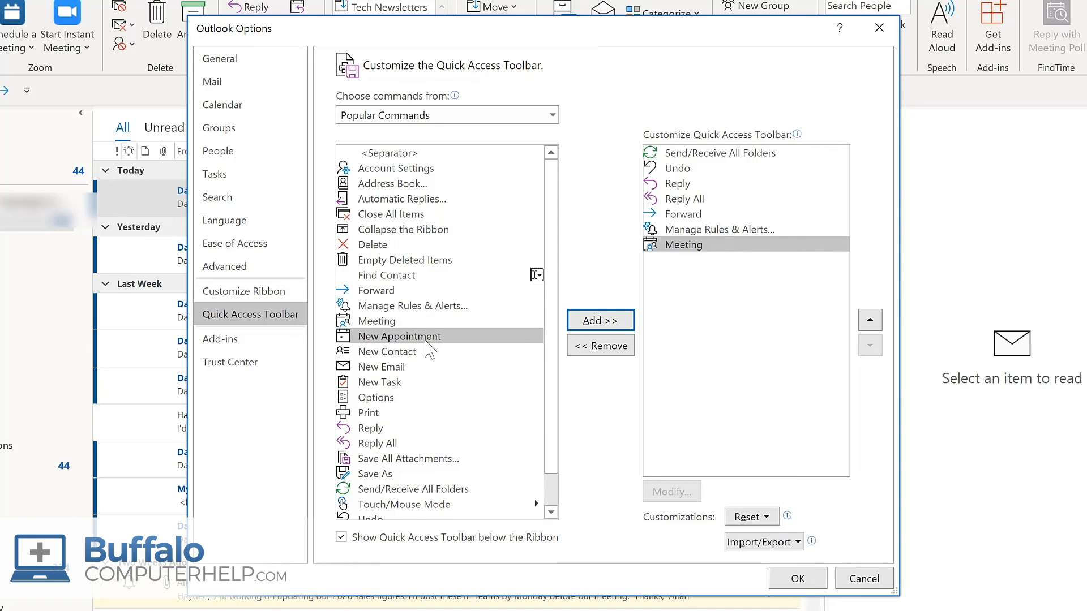
pyautogui.click(389, 369)
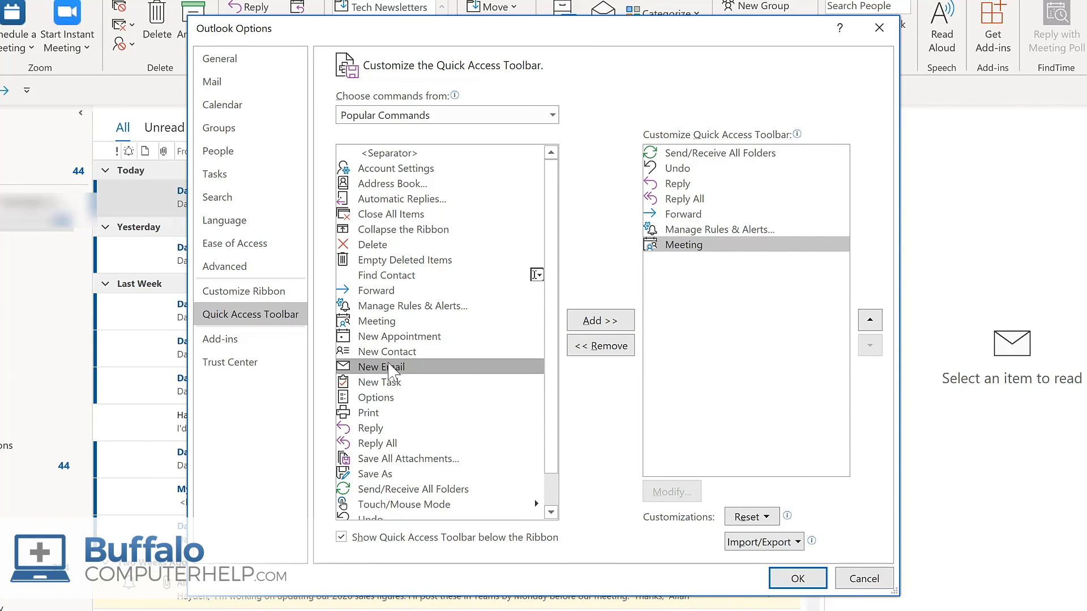
pyautogui.doubleClick(390, 368)
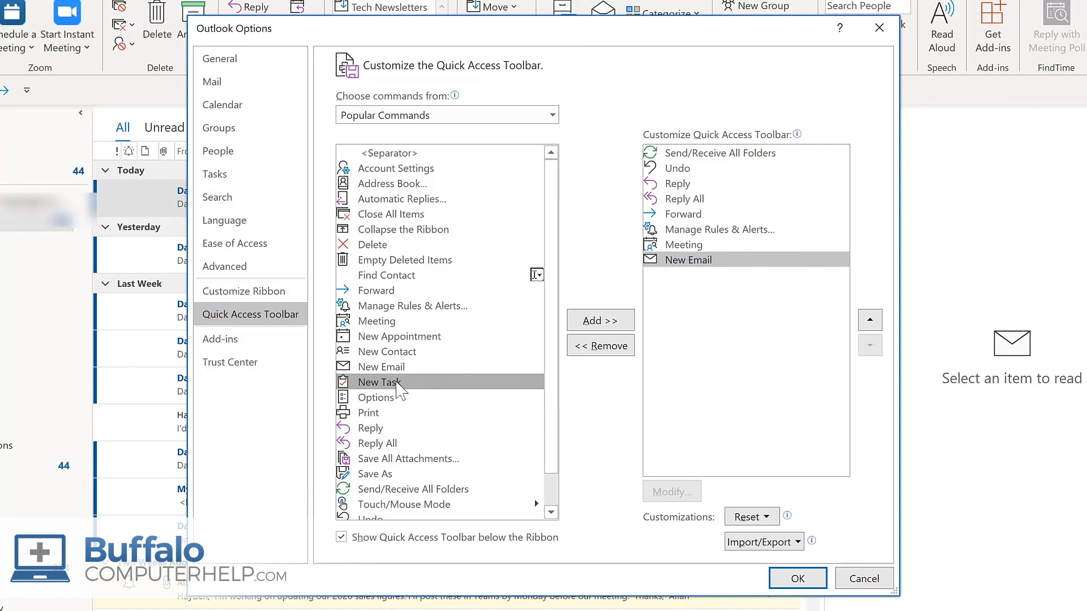
pyautogui.doubleClick(397, 384)
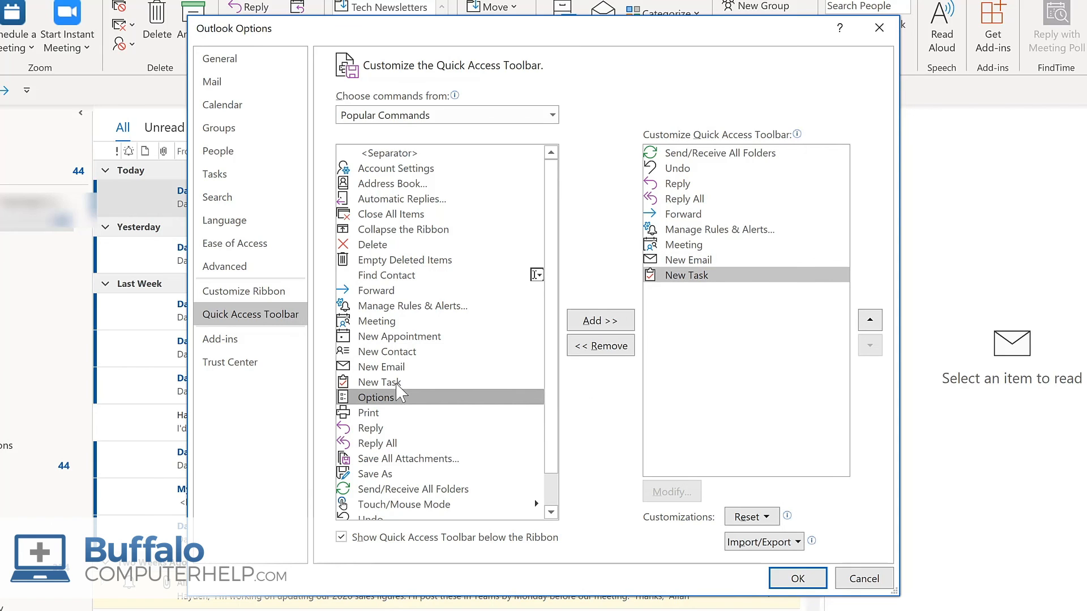
# Move New Email up the Quick Access Toolbar list so it sits directly after Forward.
pyautogui.click(552, 116)
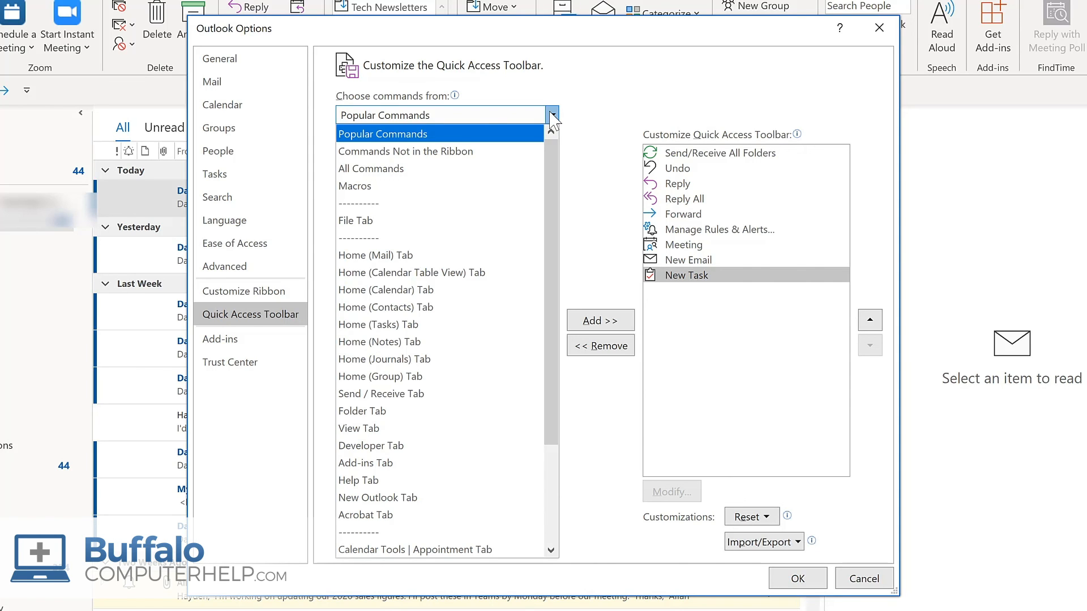
pyautogui.click(728, 260)
pyautogui.click(727, 260)
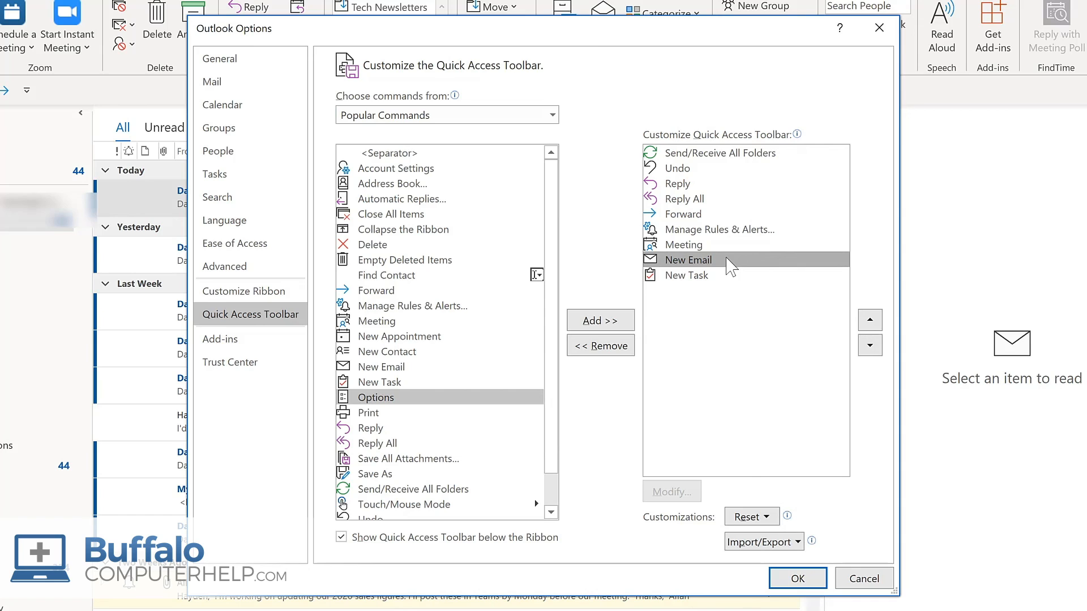
pyautogui.click(870, 321)
pyautogui.click(870, 320)
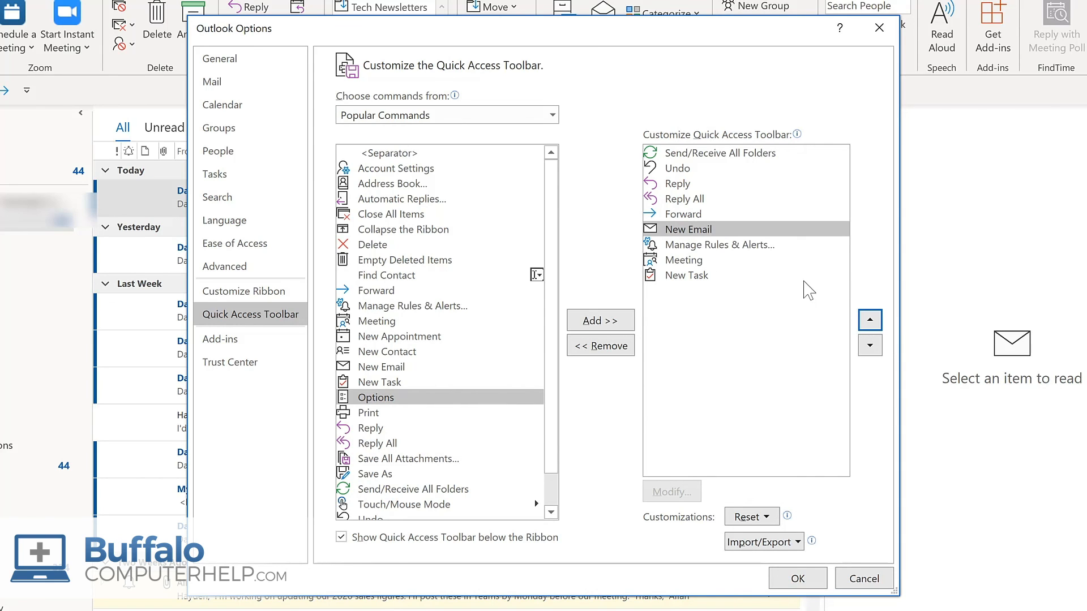